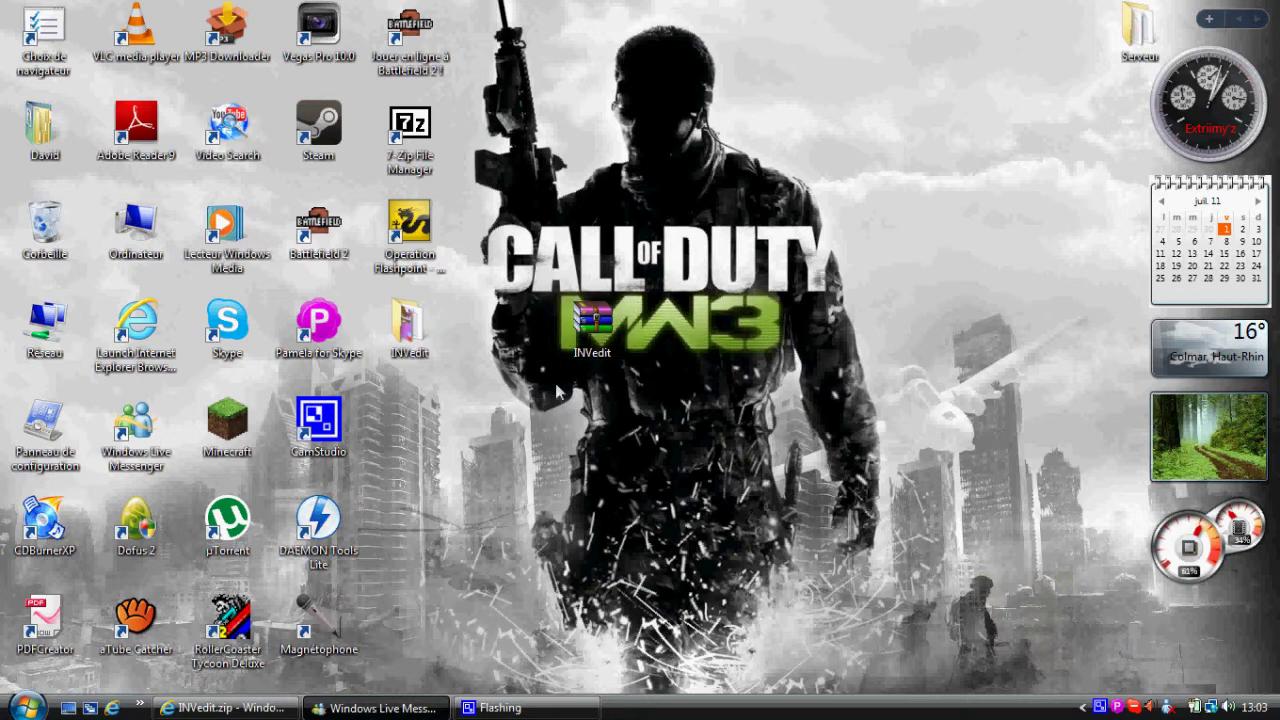
- Delete the old INVedit archive and the old INVedit folder from the desktop, sending both to the recycle bin
drag(405, 312, 885, 342)
right_click(801, 337)
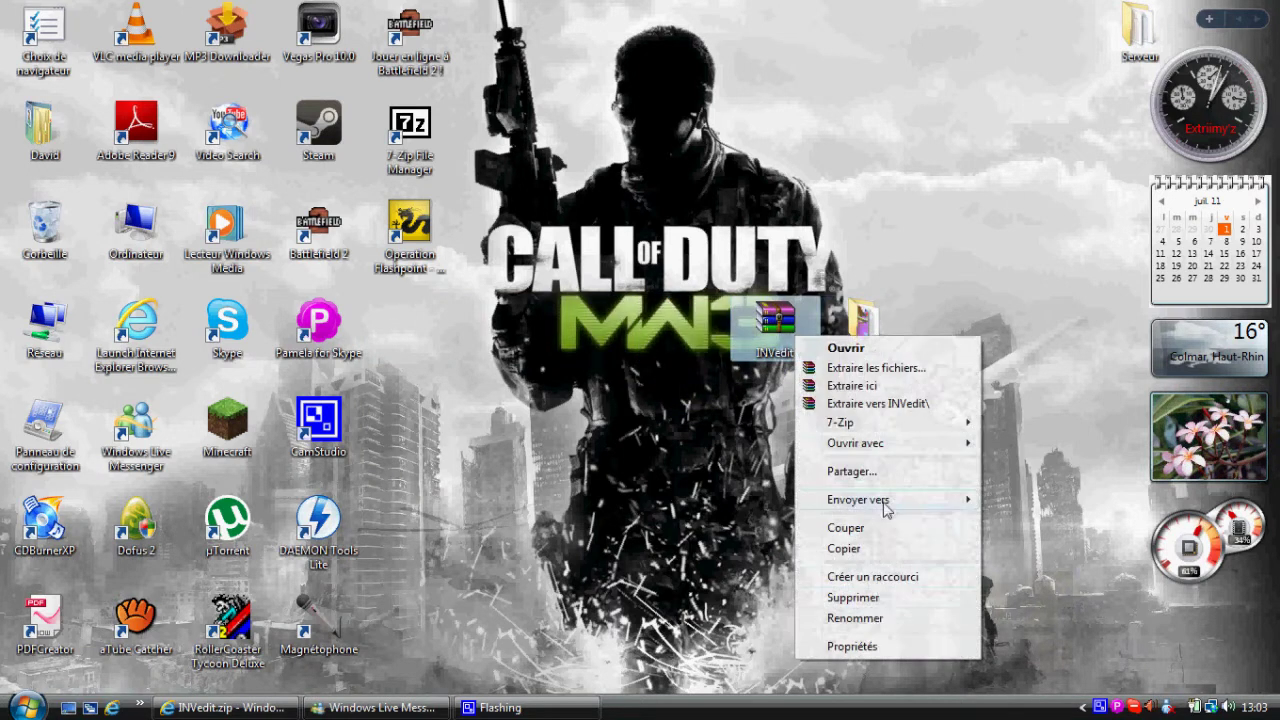
click(869, 599)
click(733, 433)
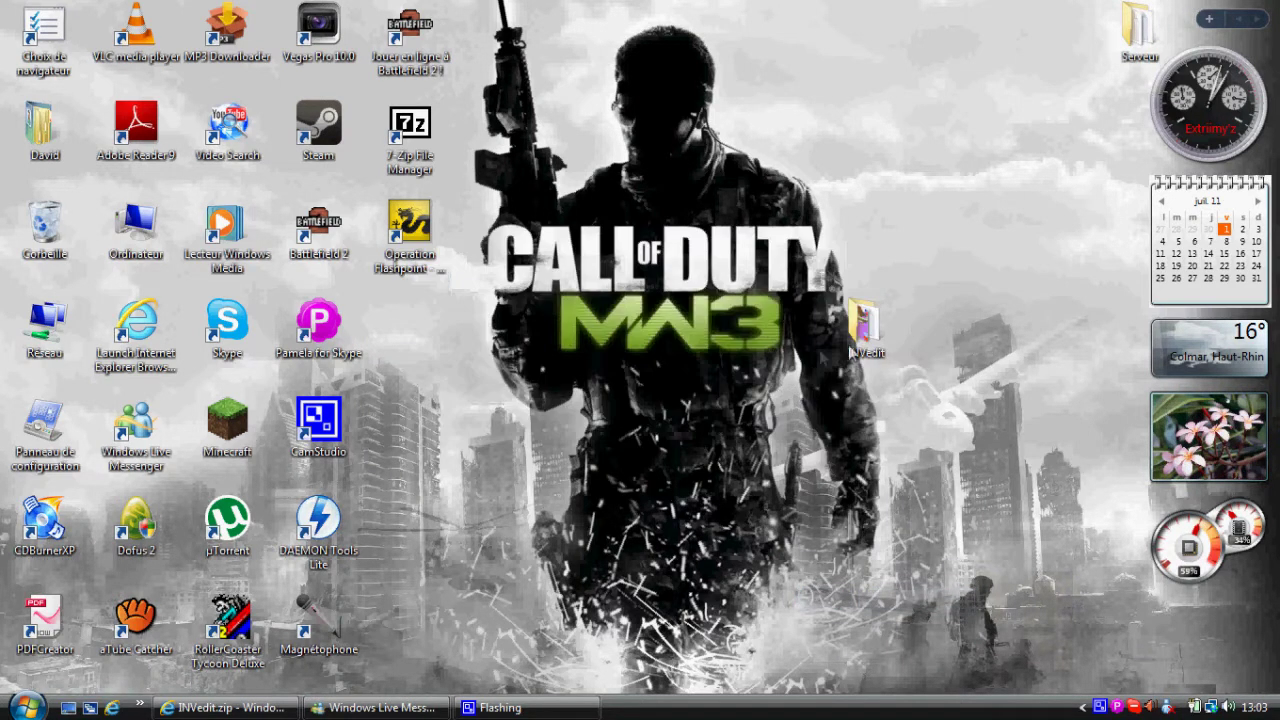
right_click(876, 312)
click(933, 631)
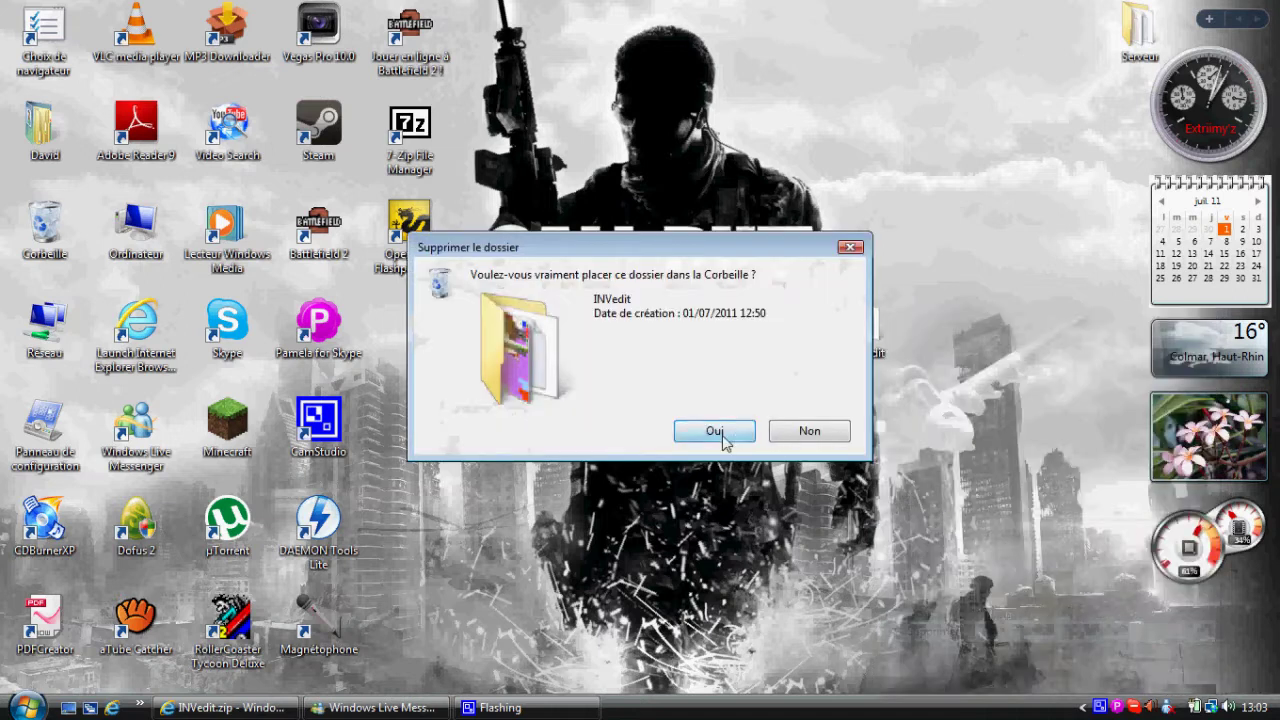
click(733, 430)
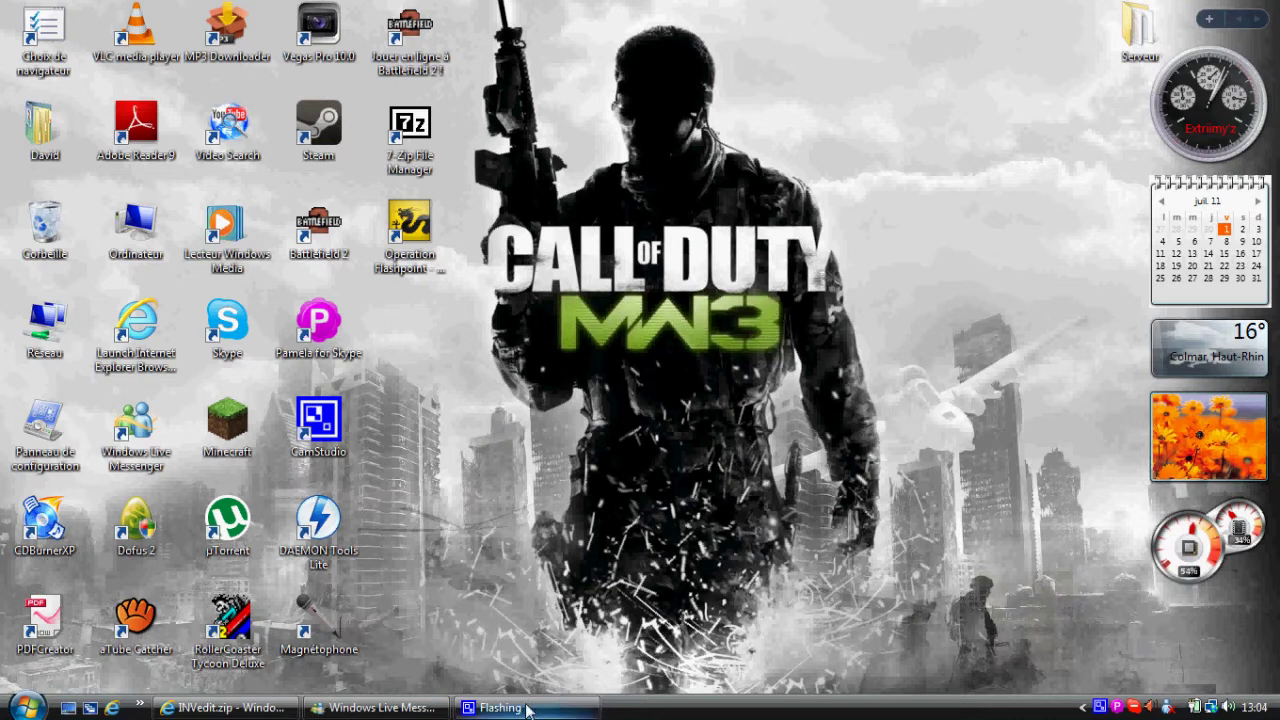
- Close Windows Live Messenger, switch to the browser and download INVedit.zip from its MediaFire page
right_click(332, 707)
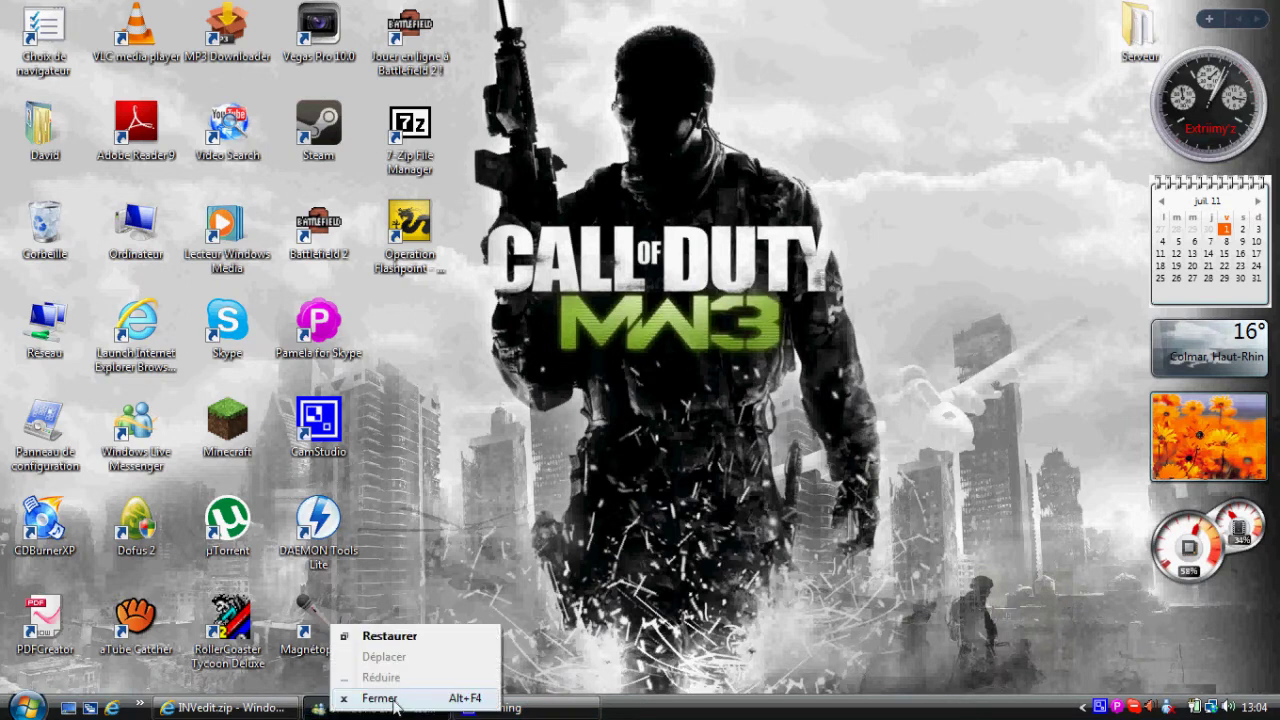
click(383, 697)
click(225, 707)
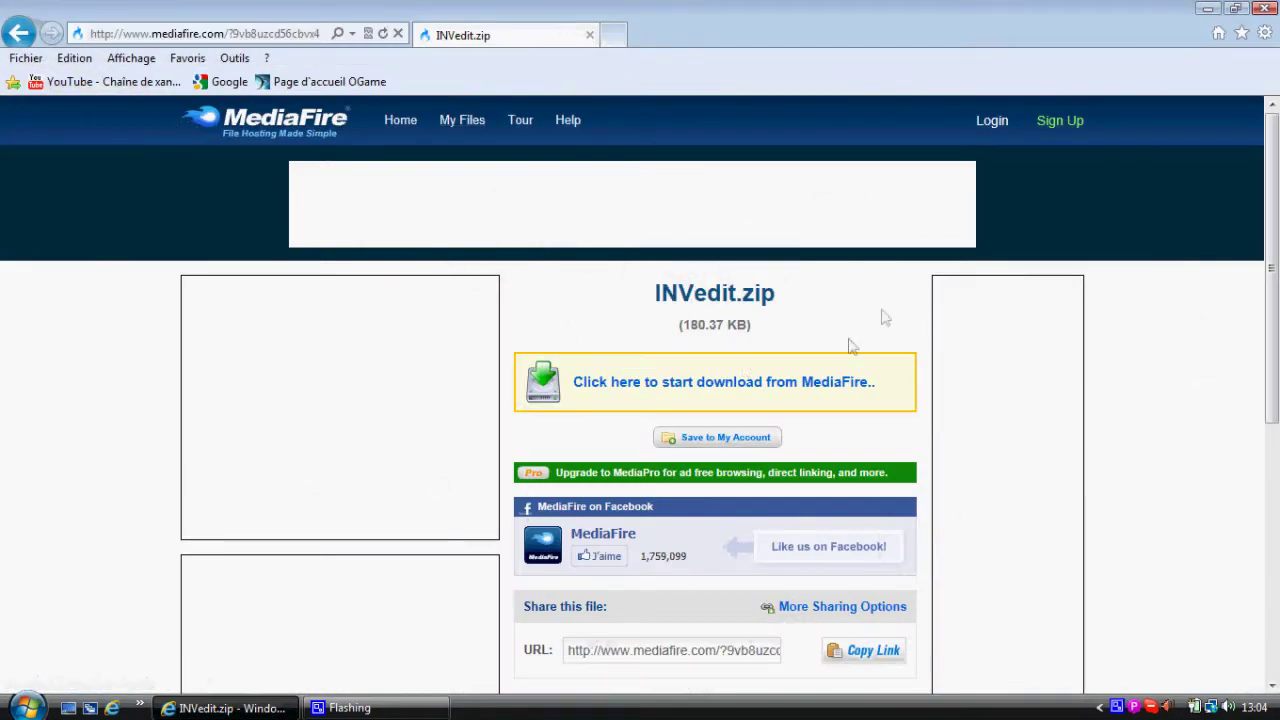
click(786, 386)
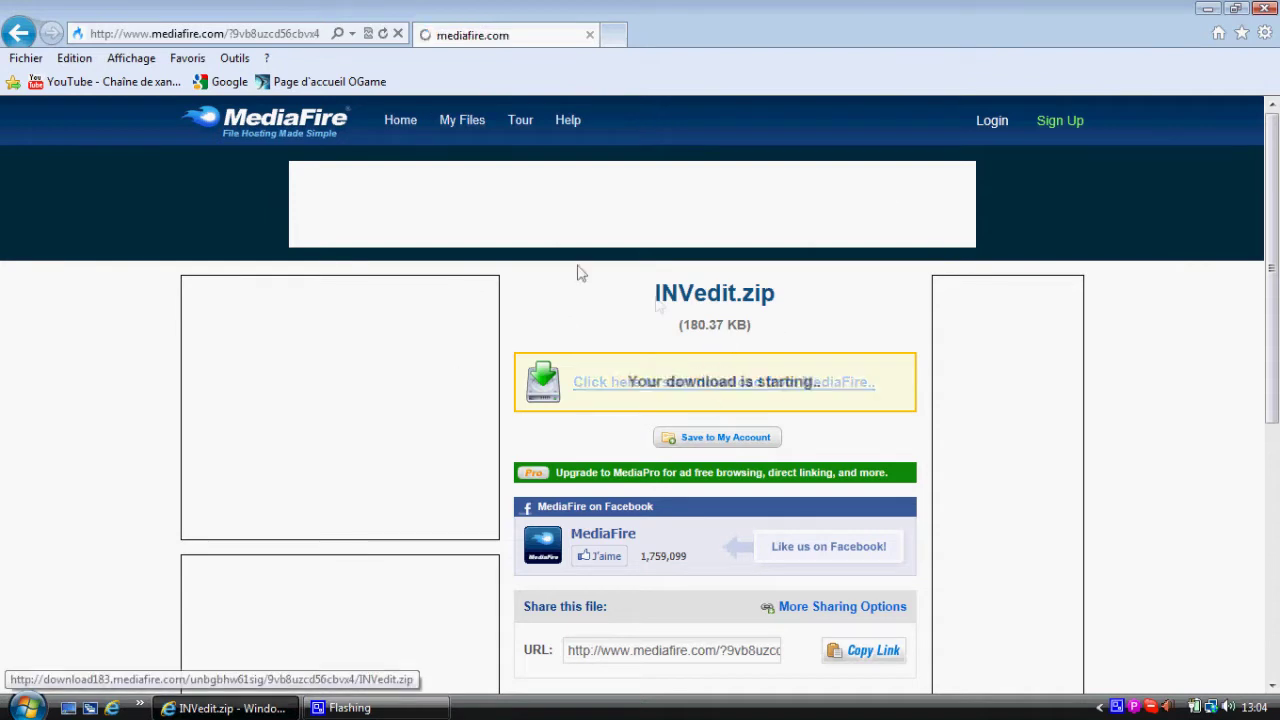
click(914, 673)
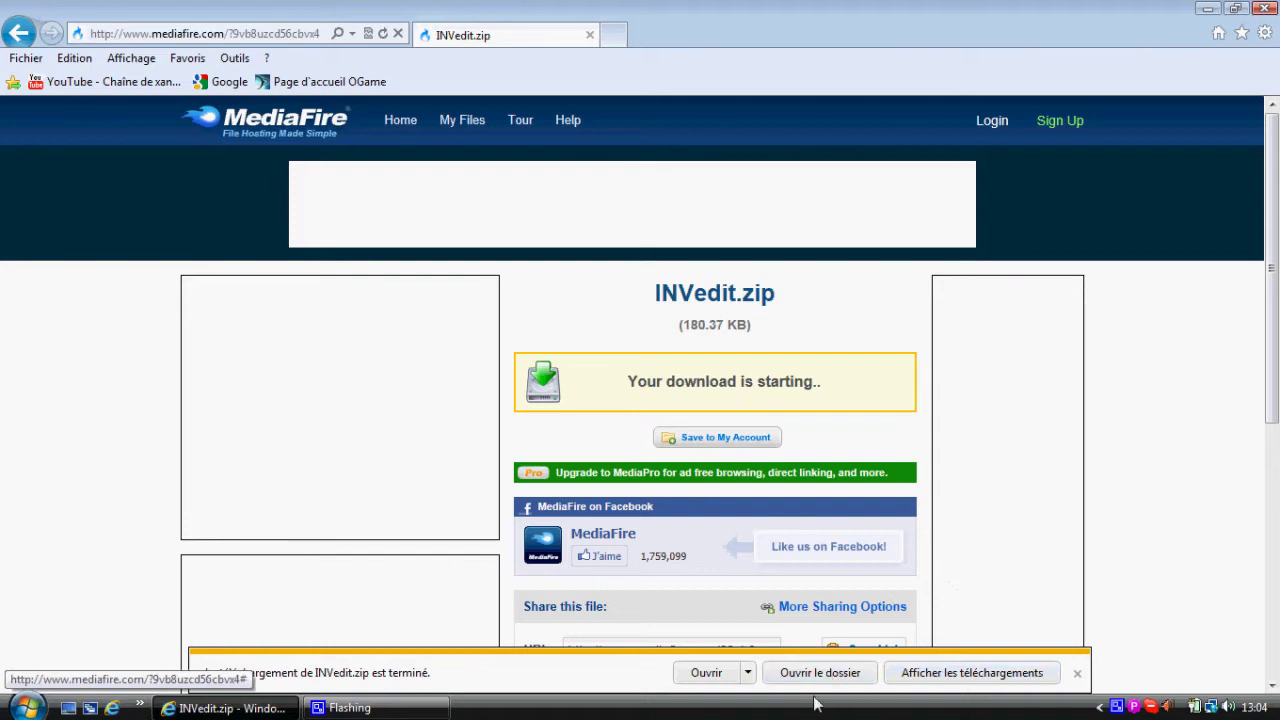
- Open the folder holding the finished download and move the INVedit archive onto the desktop
click(820, 673)
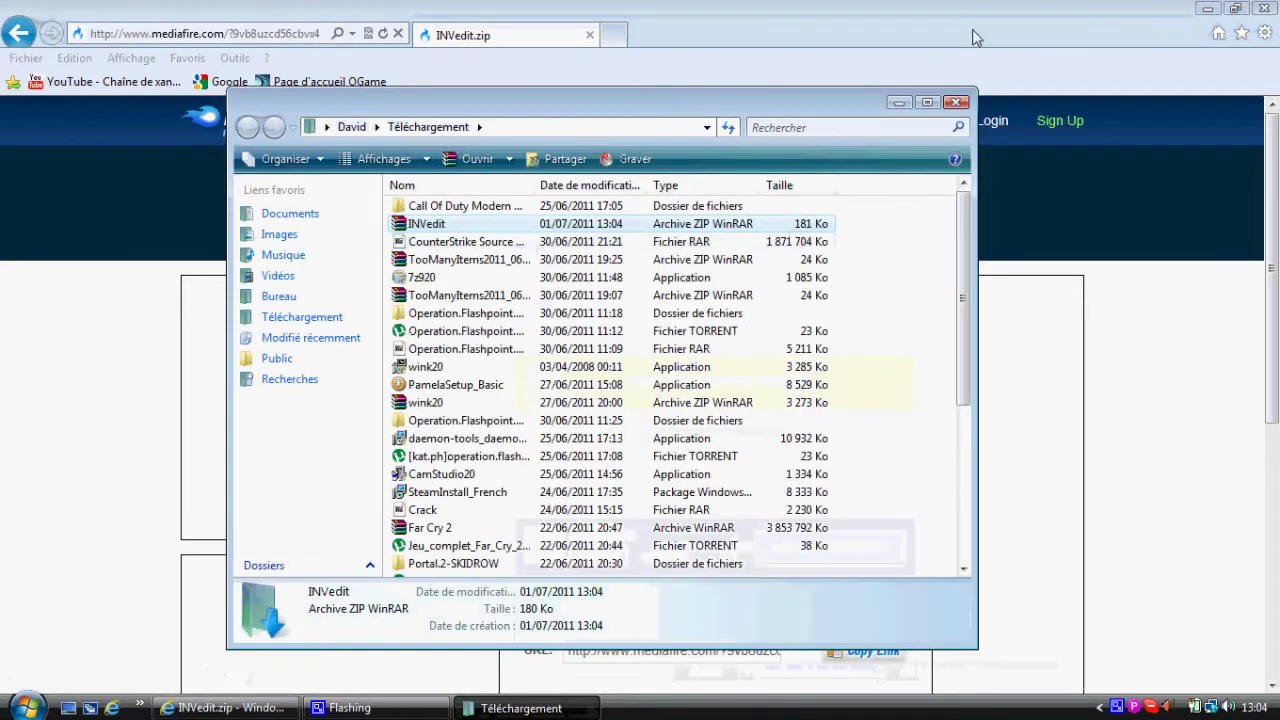
click(1208, 8)
drag(460, 224, 599, 240)
click(899, 102)
- Extract the INVedit archive directly onto the desktop and place the extracted folder beside the archive
right_click(597, 248)
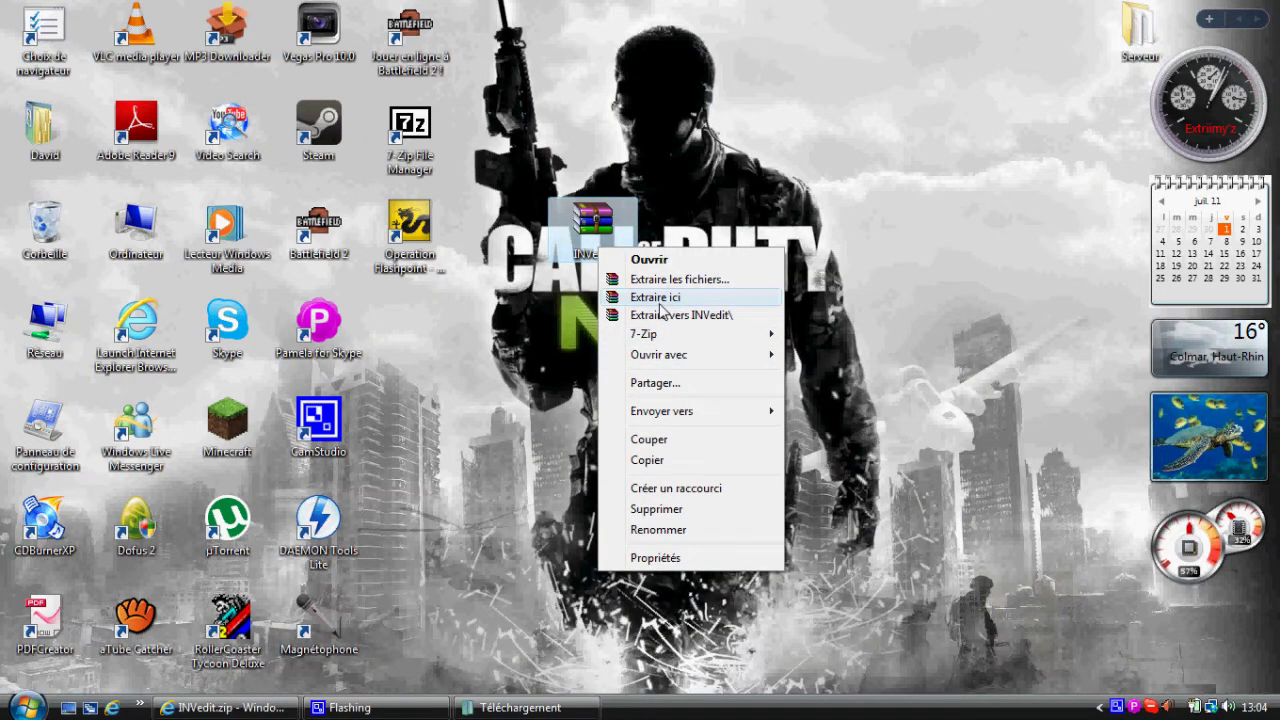
click(659, 304)
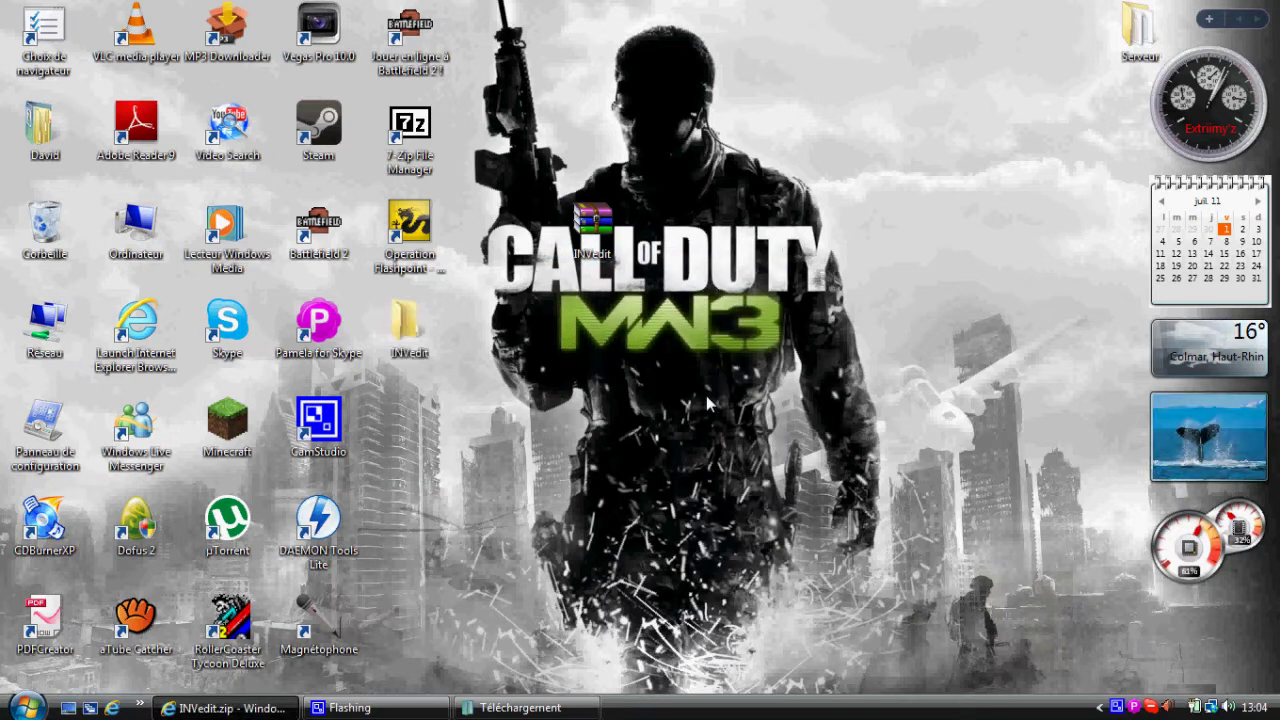
drag(407, 320, 685, 232)
click(684, 305)
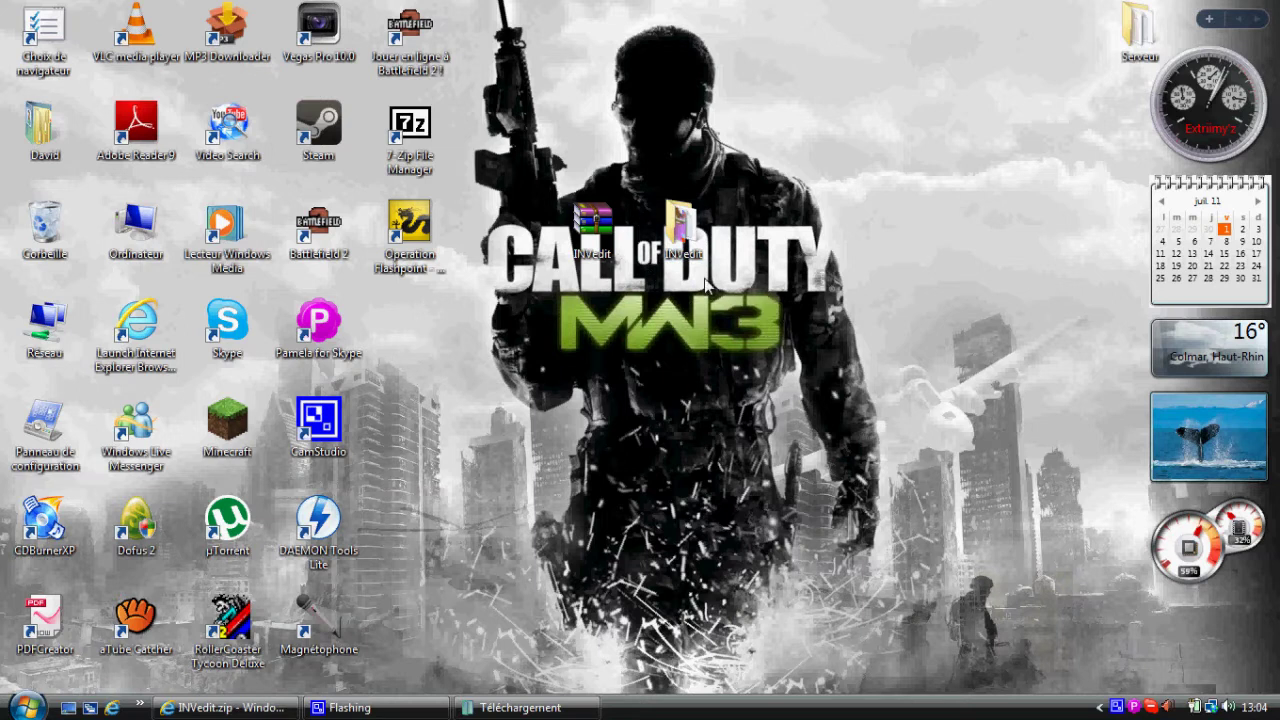
- Launch the INVedit application from the extracted folder and bring its window alone into view over the desktop
double_click(693, 243)
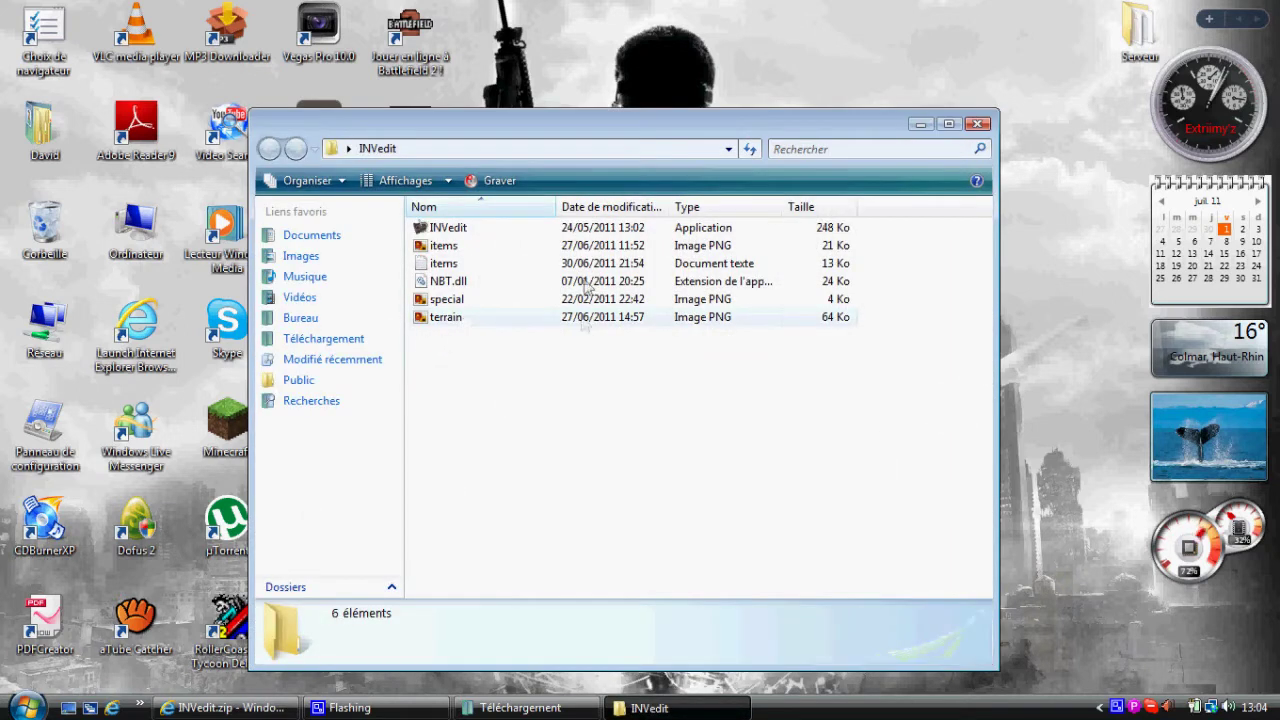
click(566, 234)
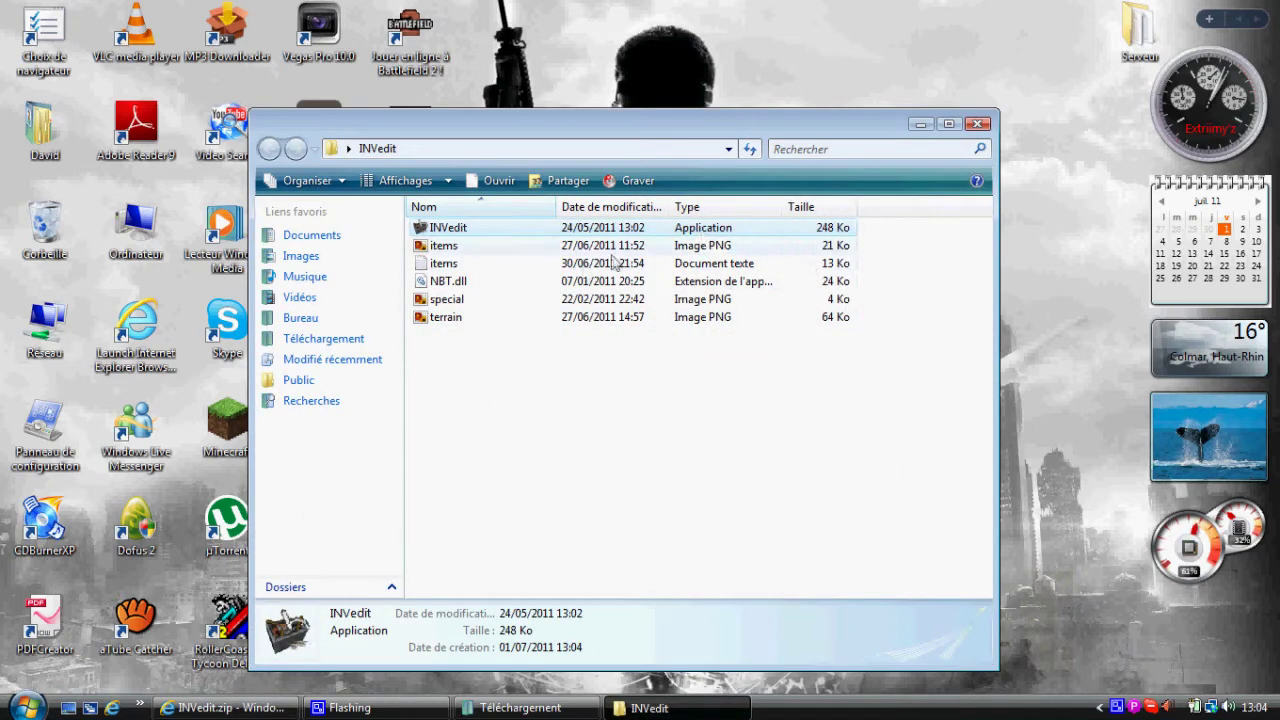
key(Return)
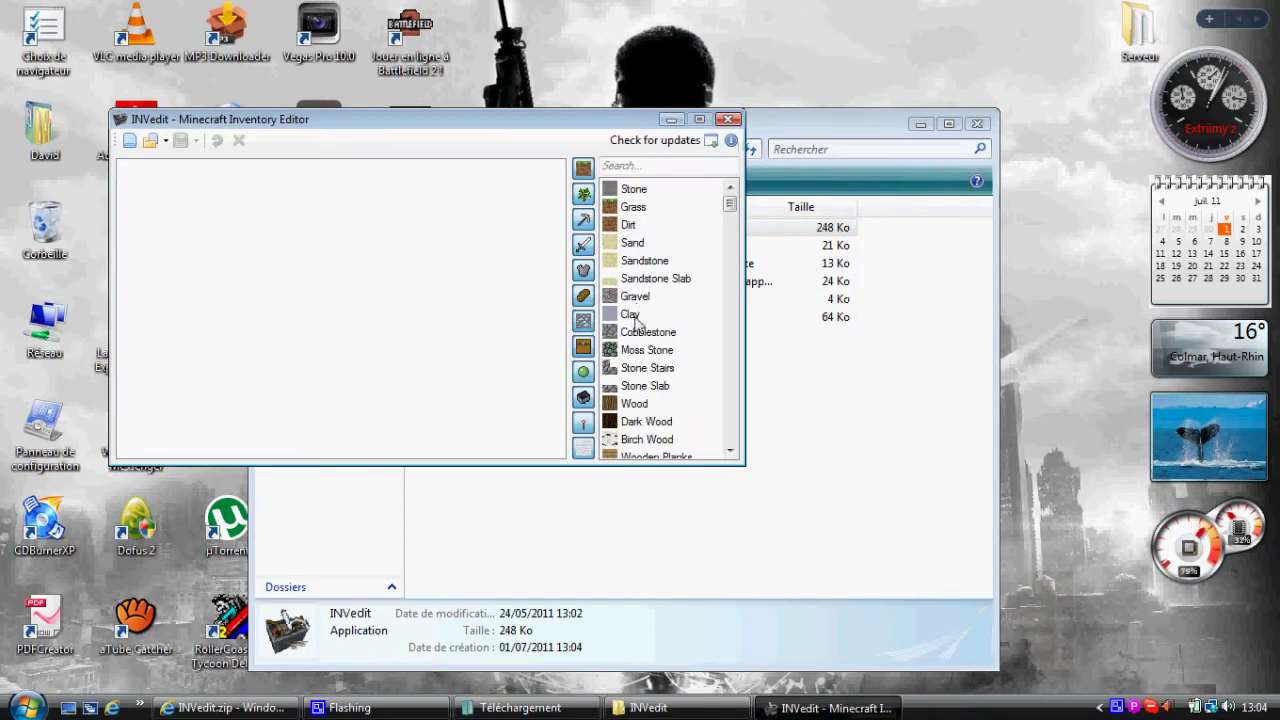
drag(451, 123, 645, 222)
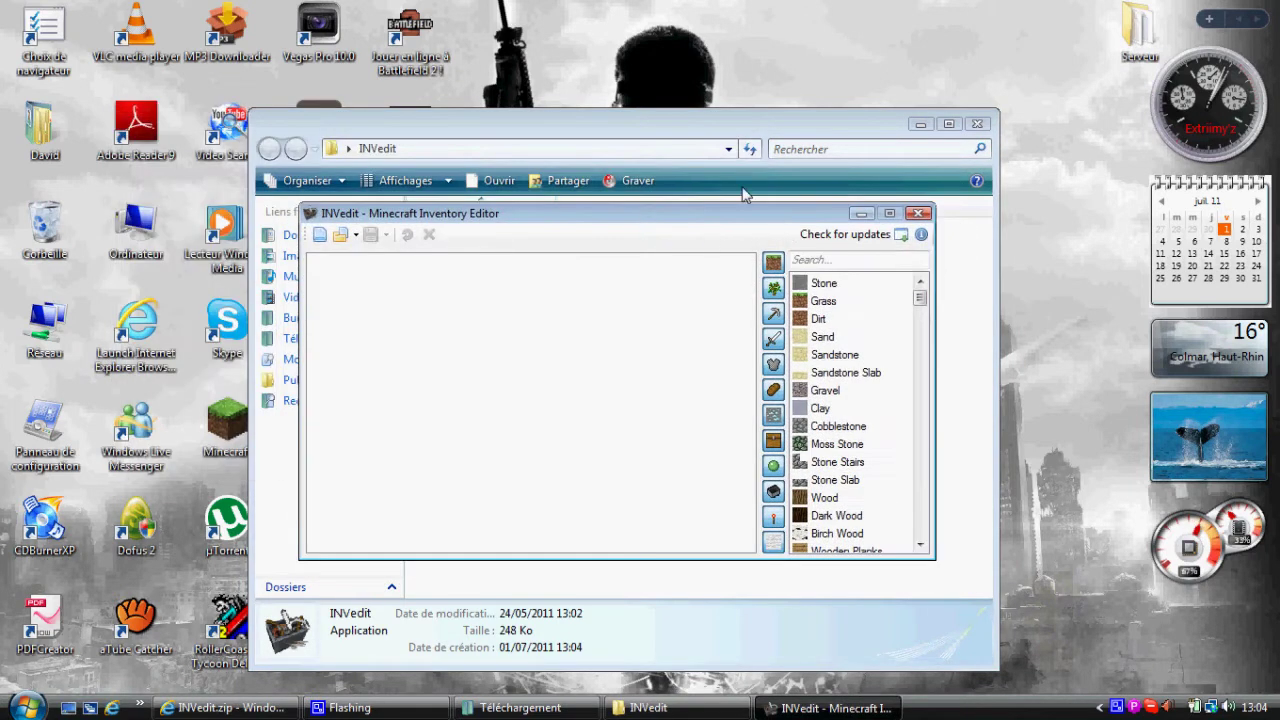
click(919, 124)
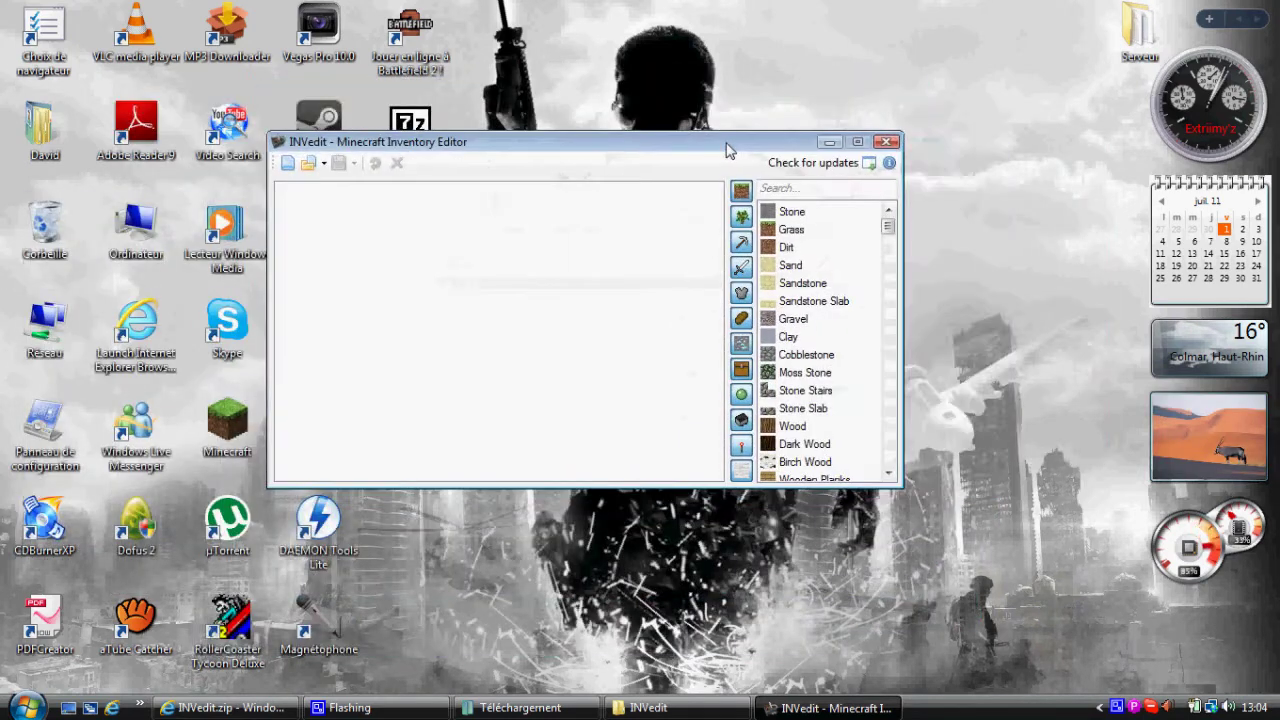
drag(727, 143, 729, 143)
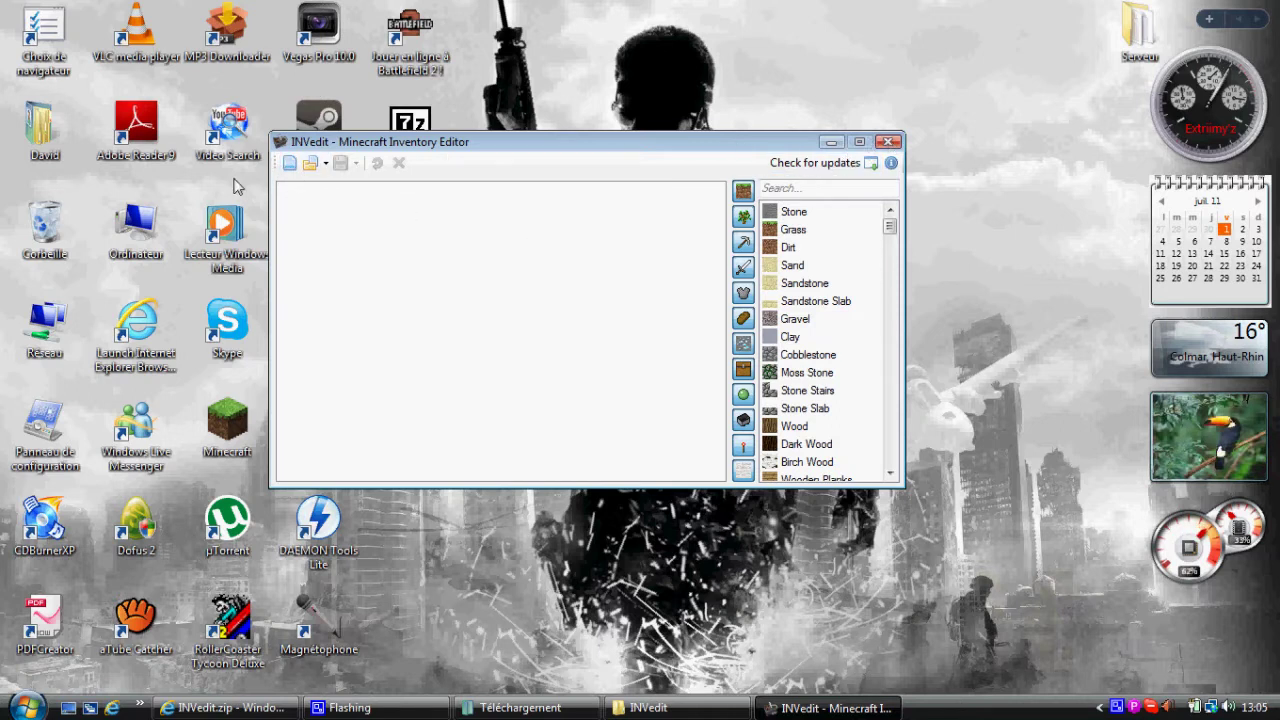
- Create a new inventory and add Gravel to its first slot with a count of 255
click(290, 164)
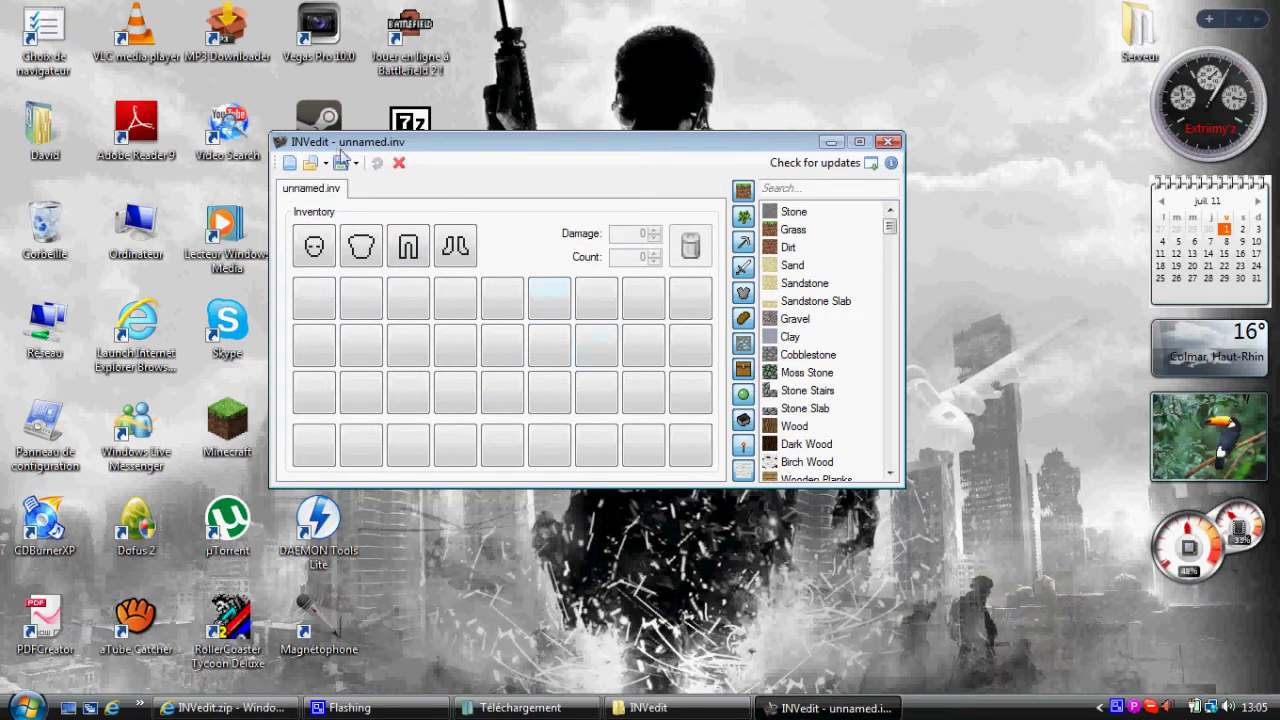
drag(805, 230, 772, 232)
click(795, 301)
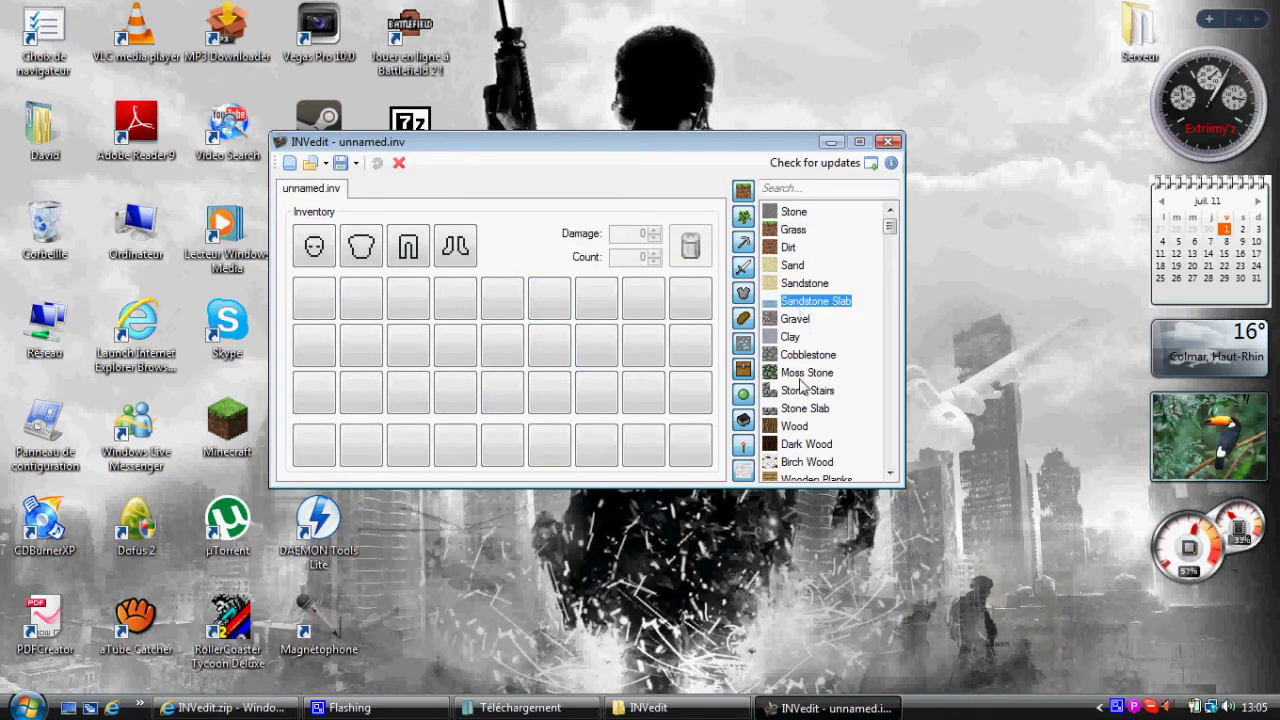
click(788, 320)
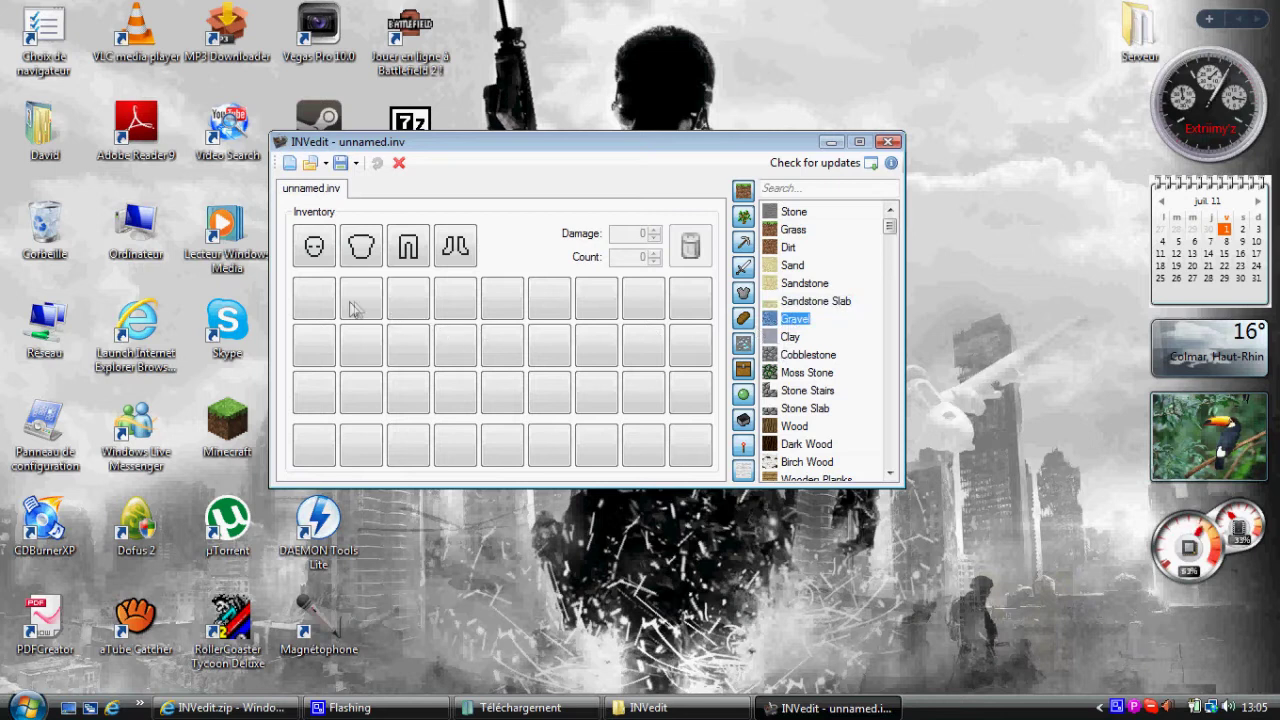
click(313, 302)
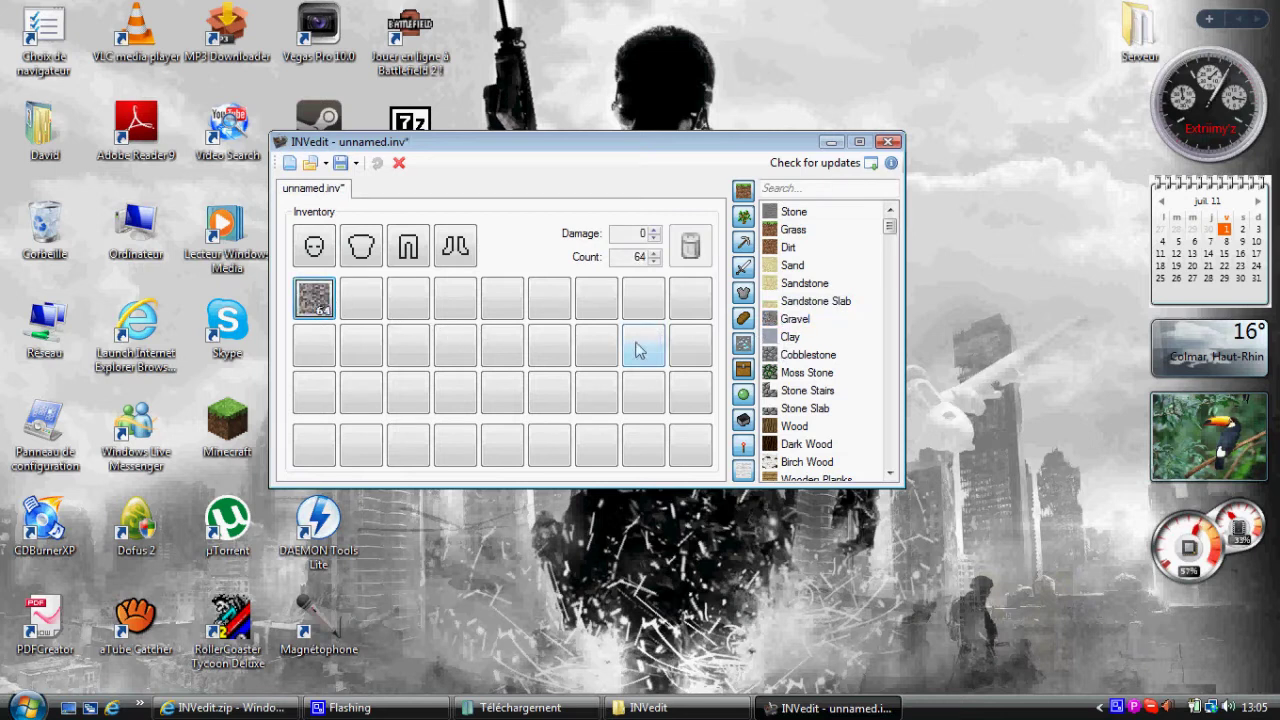
click(645, 256)
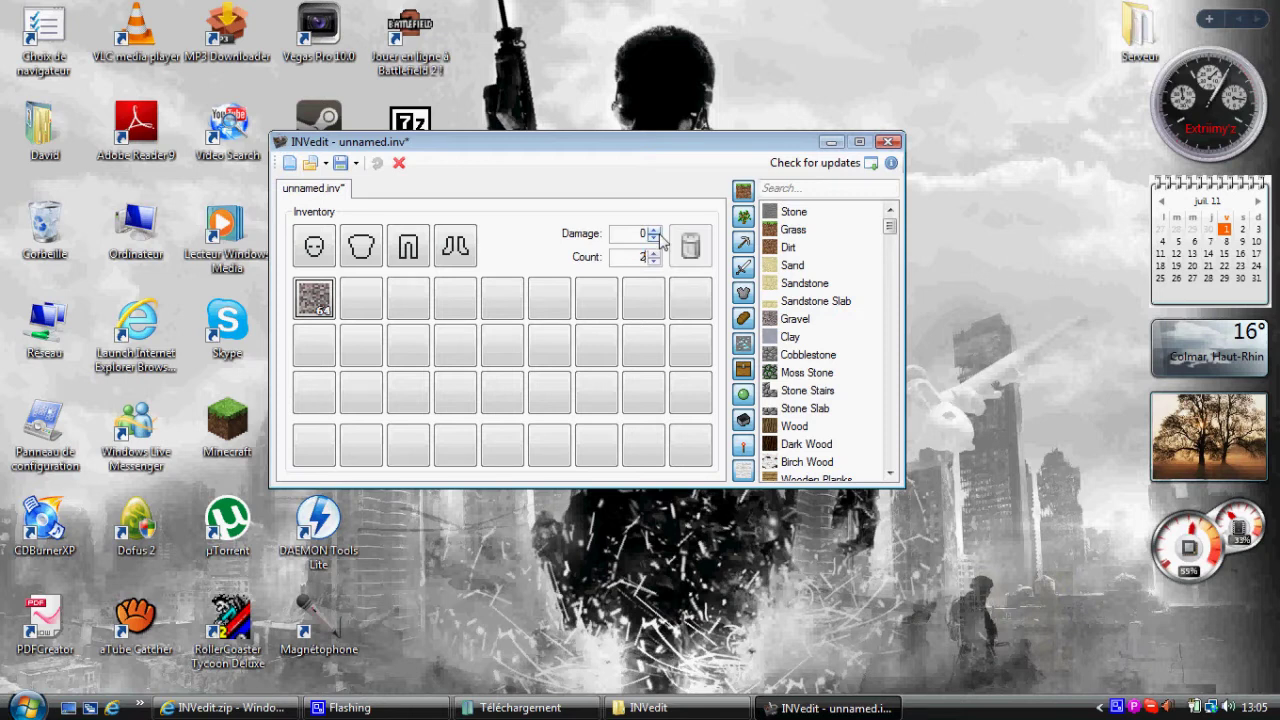
text(55)
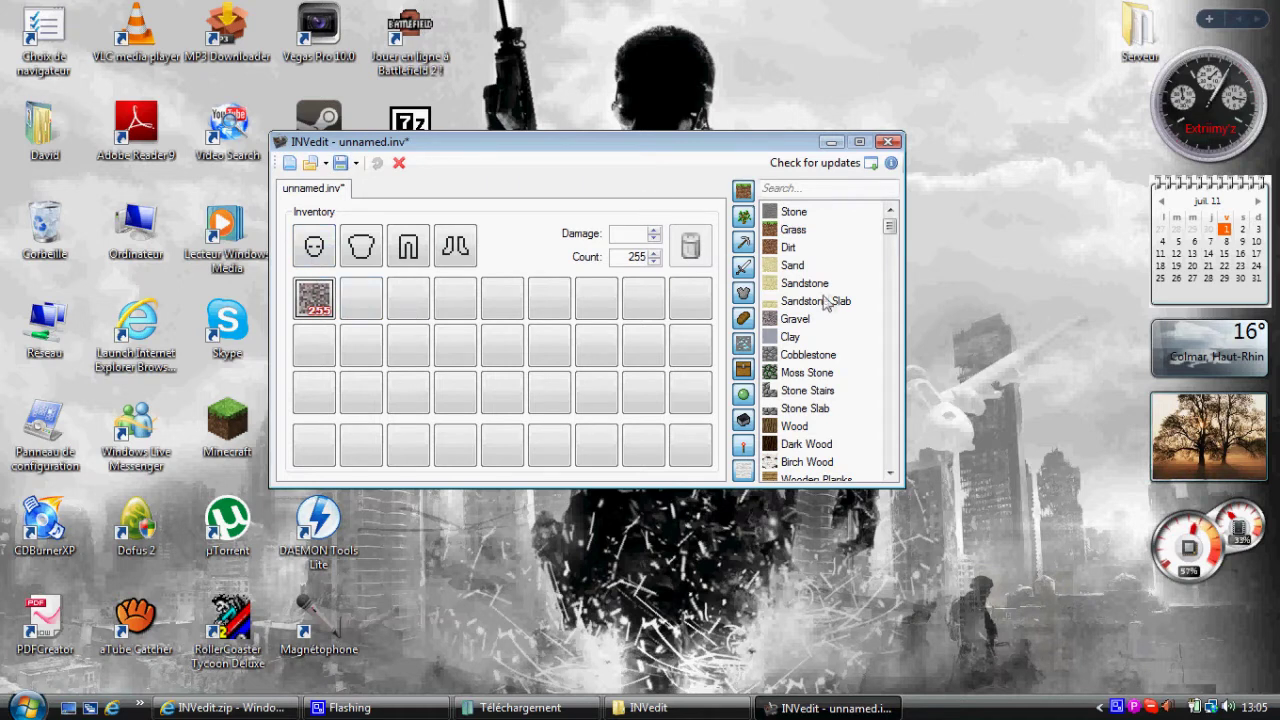
- Add a Golden pickaxe from the tools category to the fourth slot of the second row with damage -32657
click(743, 244)
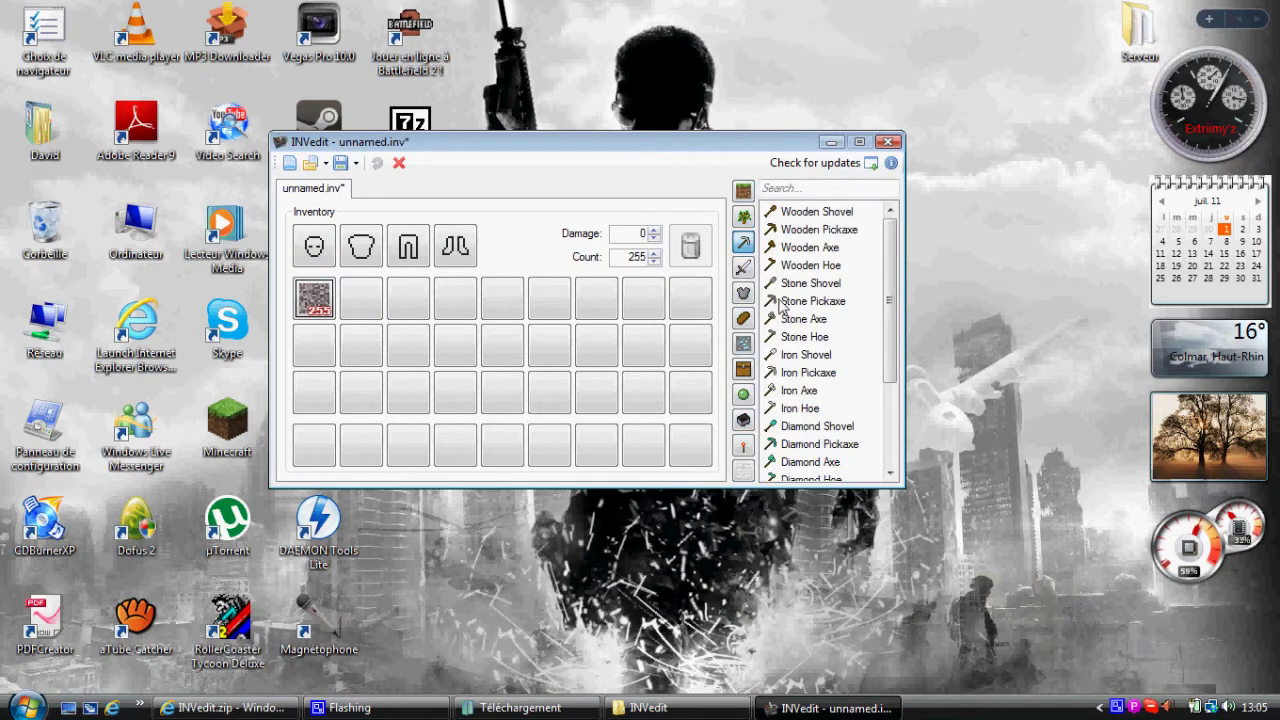
drag(888, 322, 889, 402)
click(803, 399)
click(800, 362)
click(800, 380)
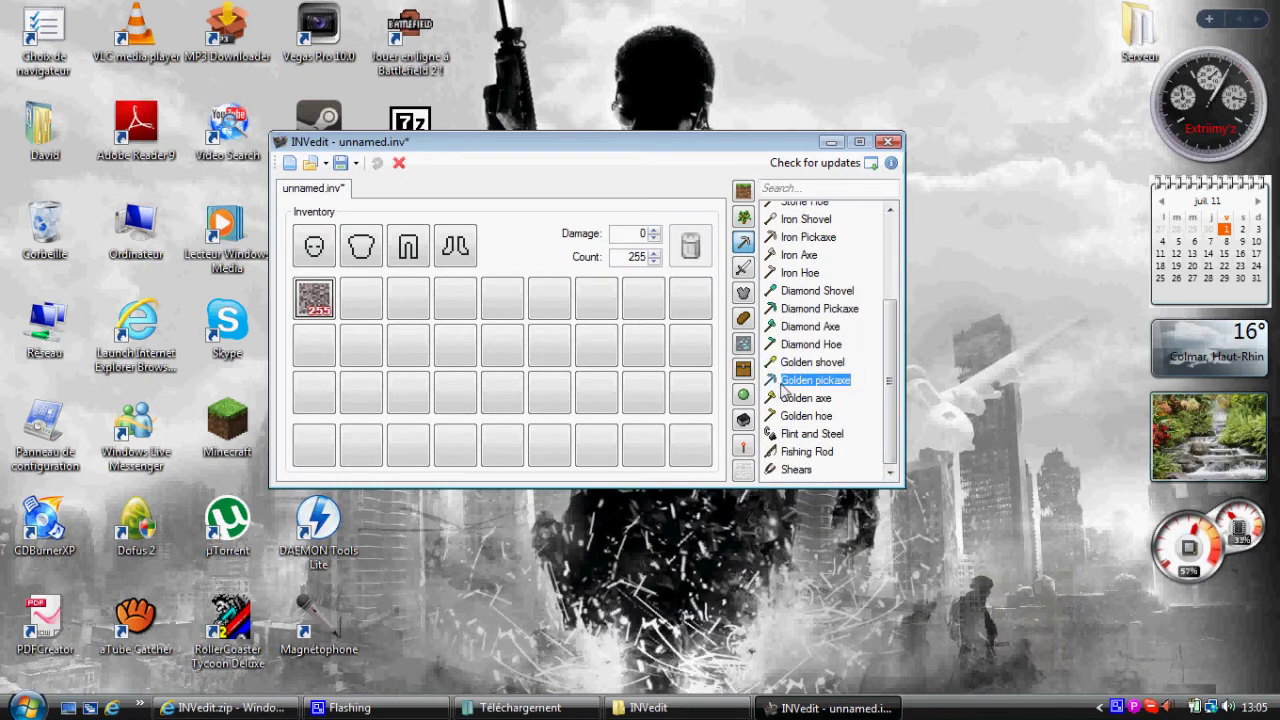
click(455, 355)
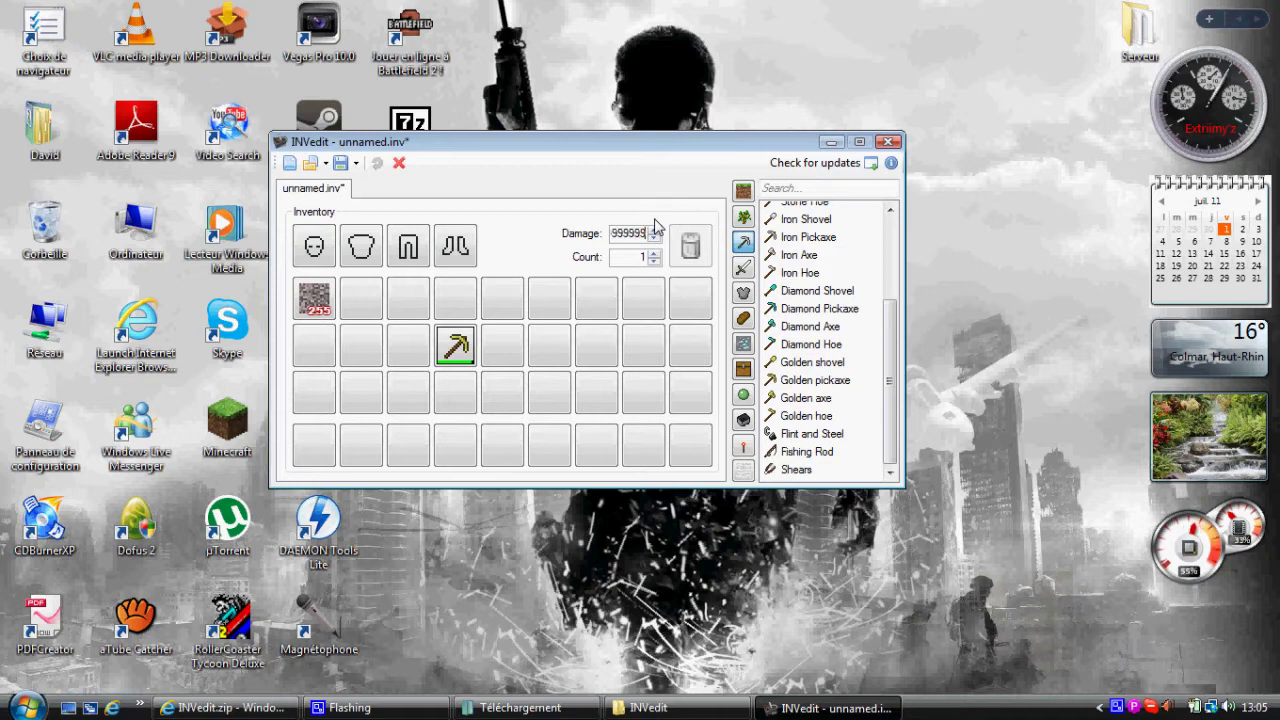
click(456, 345)
- Move the golden pickaxe and the gravel into the first and second slots of the inventory's bottom row
drag(452, 360, 445, 372)
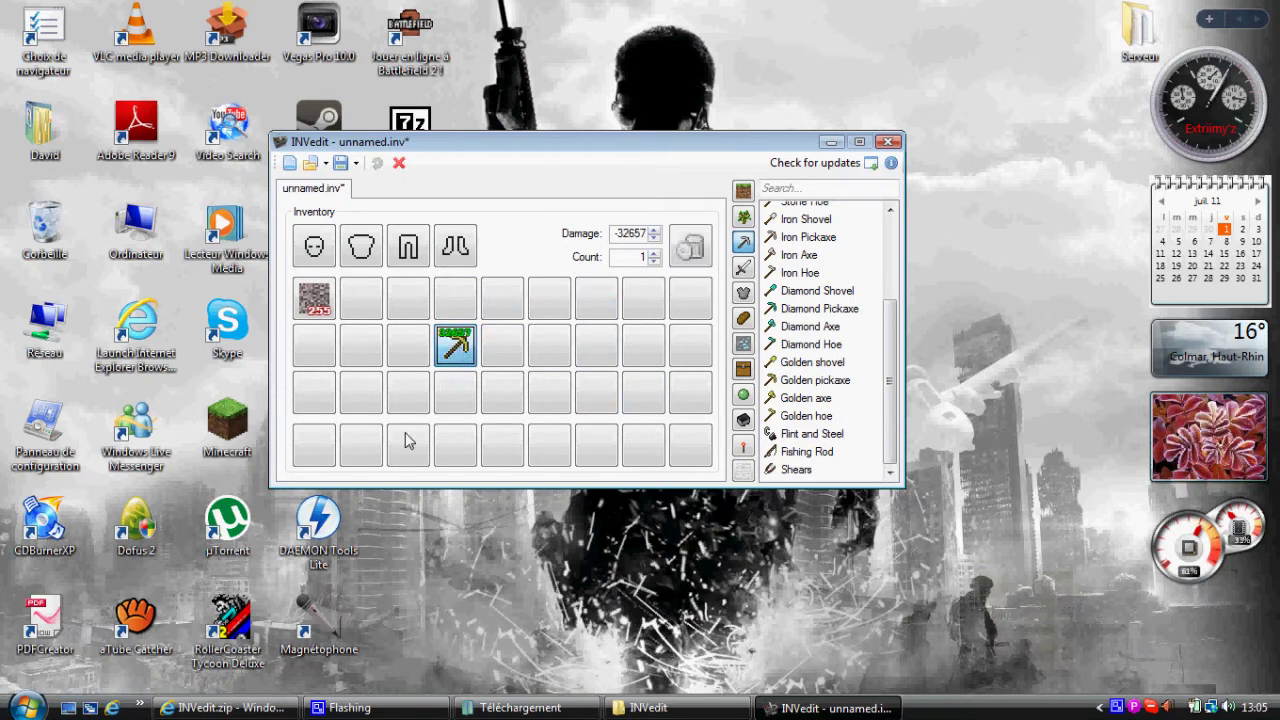
drag(313, 452, 314, 448)
drag(324, 306, 359, 443)
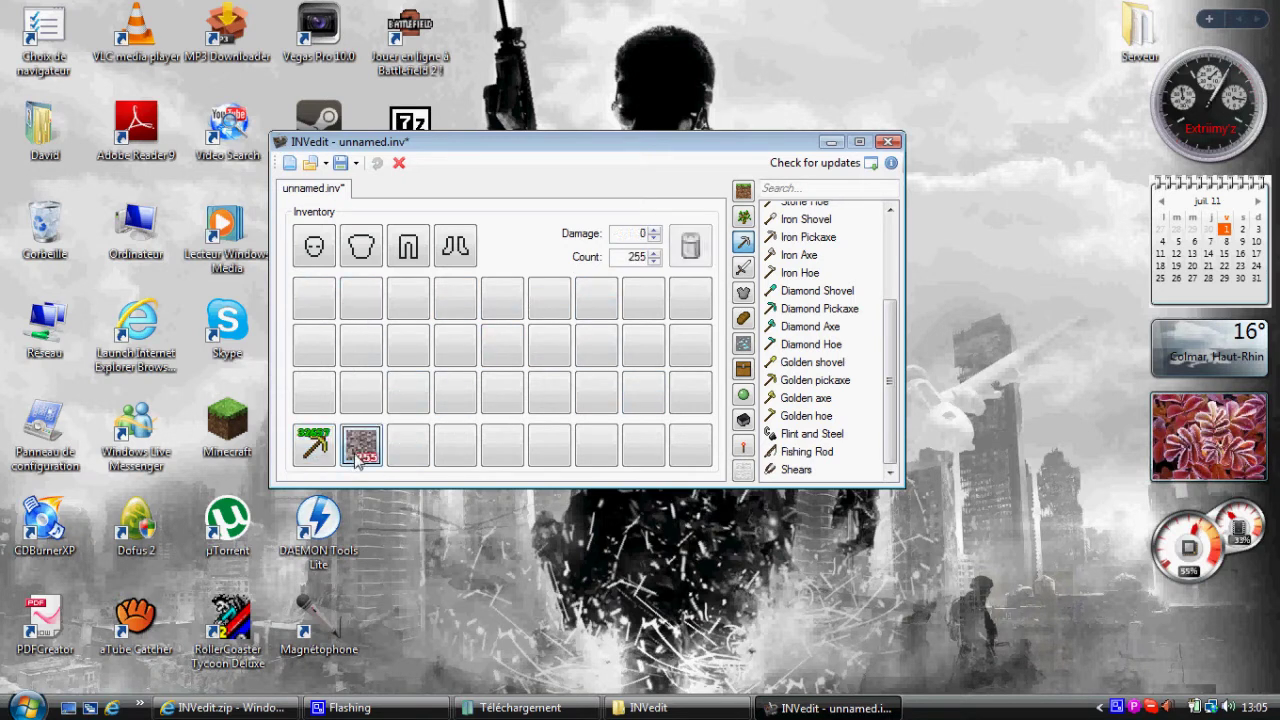
- Add Sponge from the blocks category to the third slot of the inventory's bottom row
scroll(809, 277, down, 1)
click(743, 191)
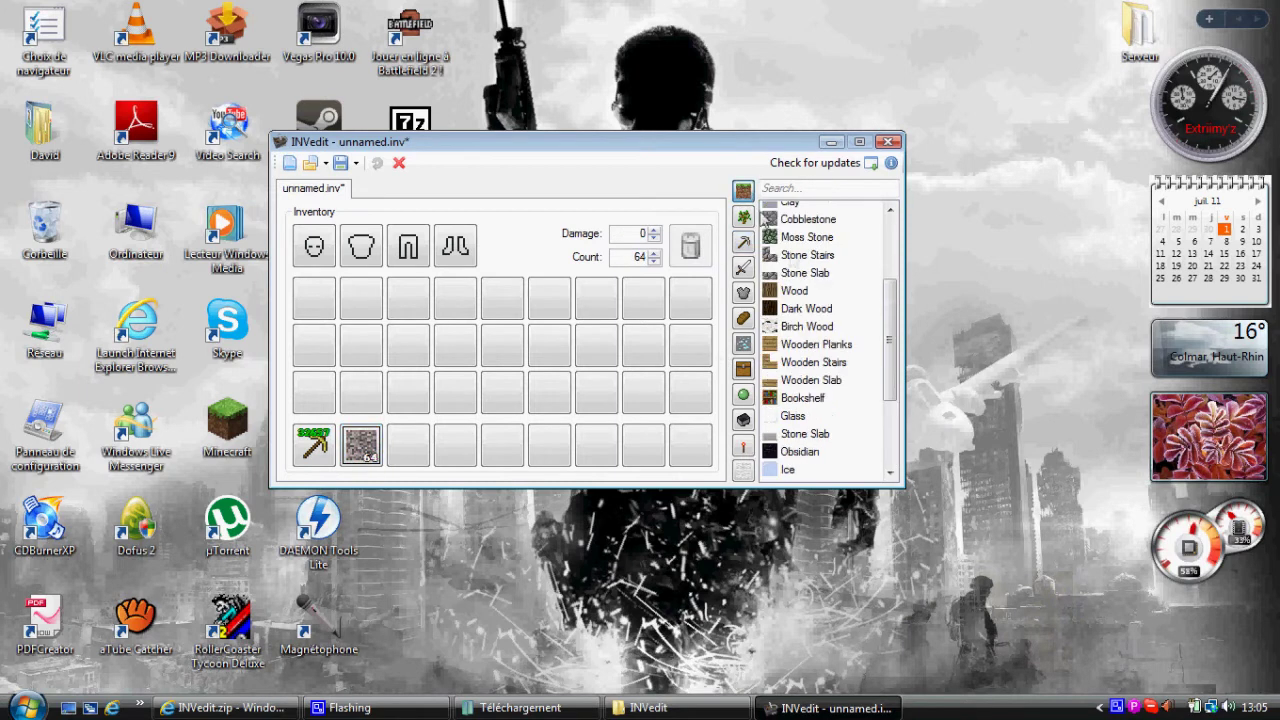
drag(889, 356, 897, 424)
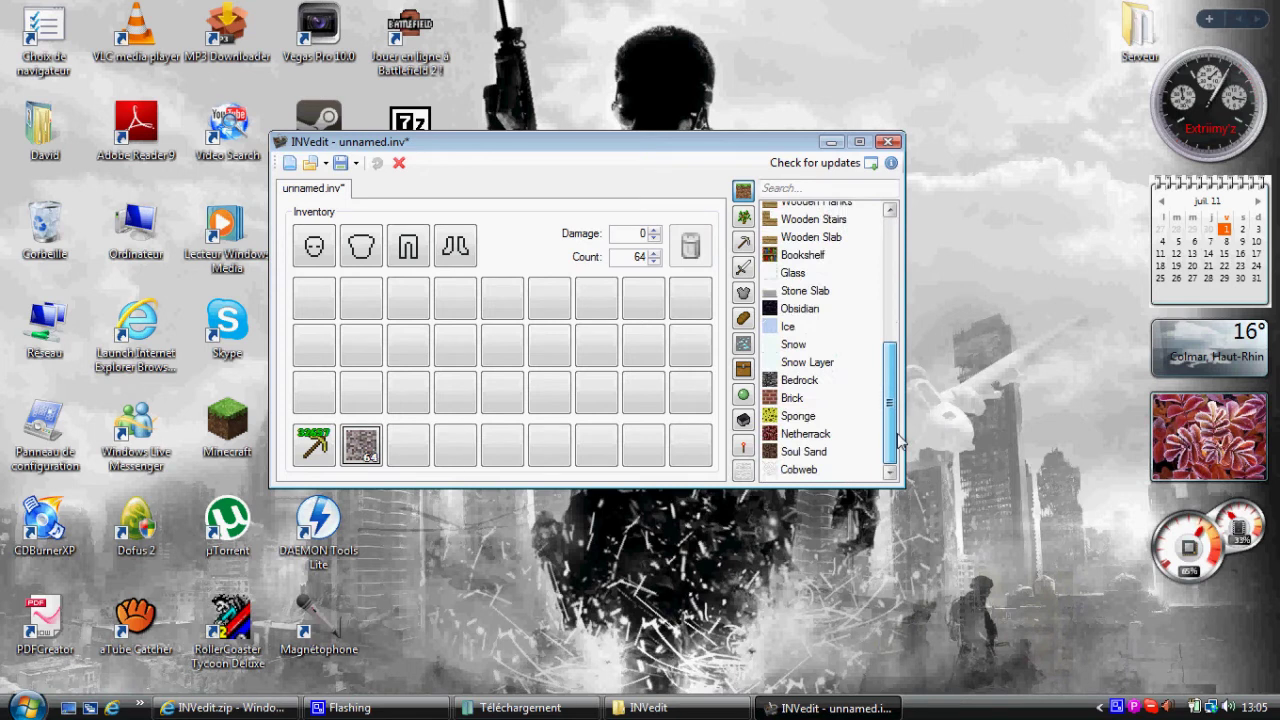
click(792, 418)
drag(790, 424, 407, 452)
- Set the counts of the gravel and sponge stacks in the bottom row to 255
click(361, 445)
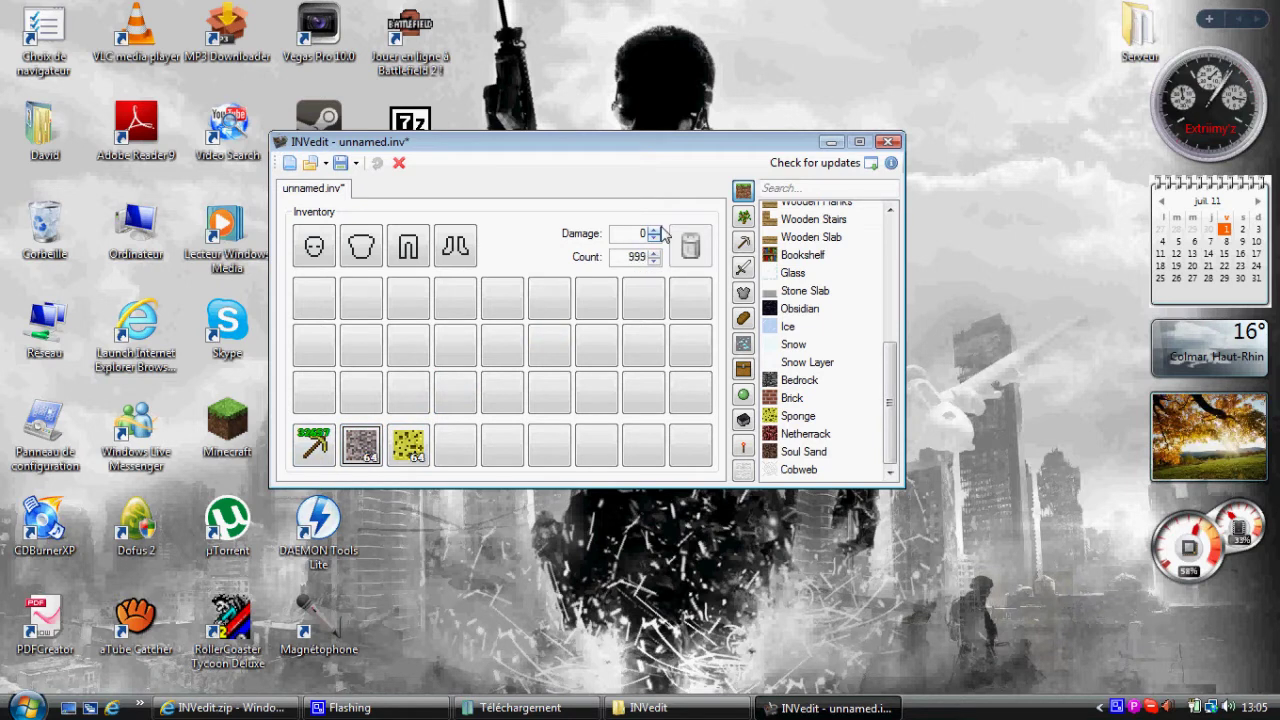
click(405, 445)
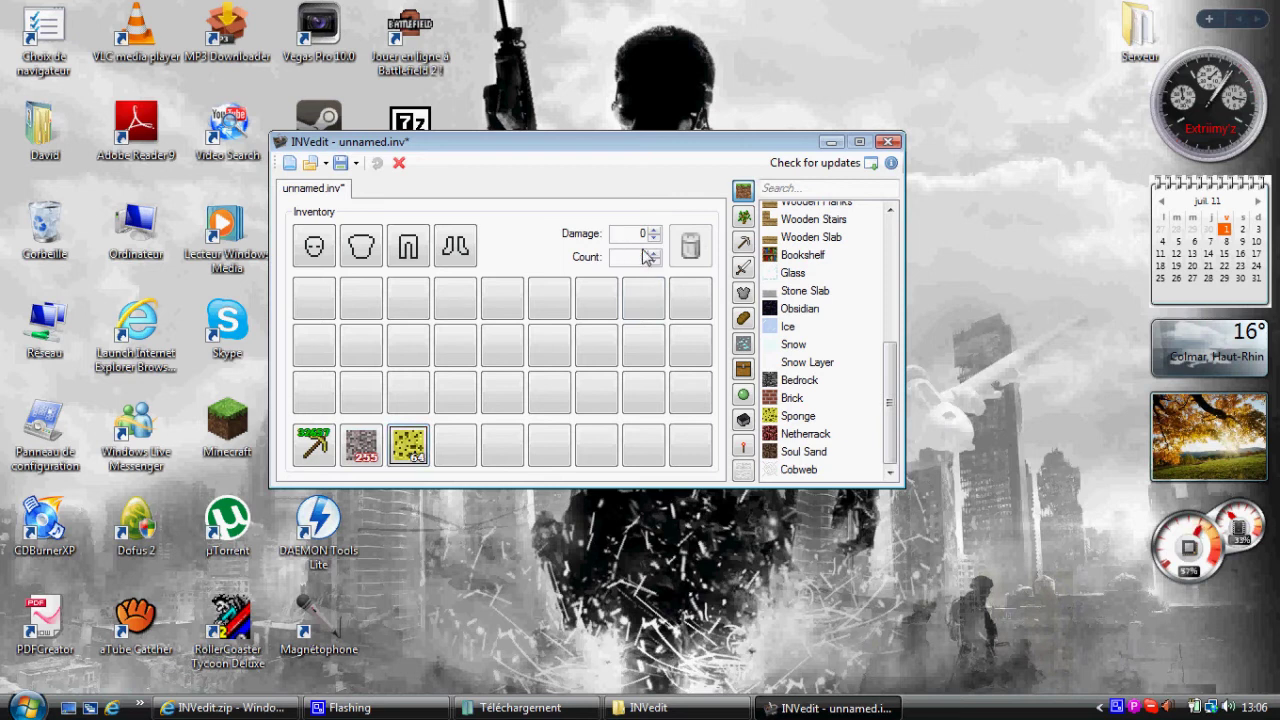
key(Return)
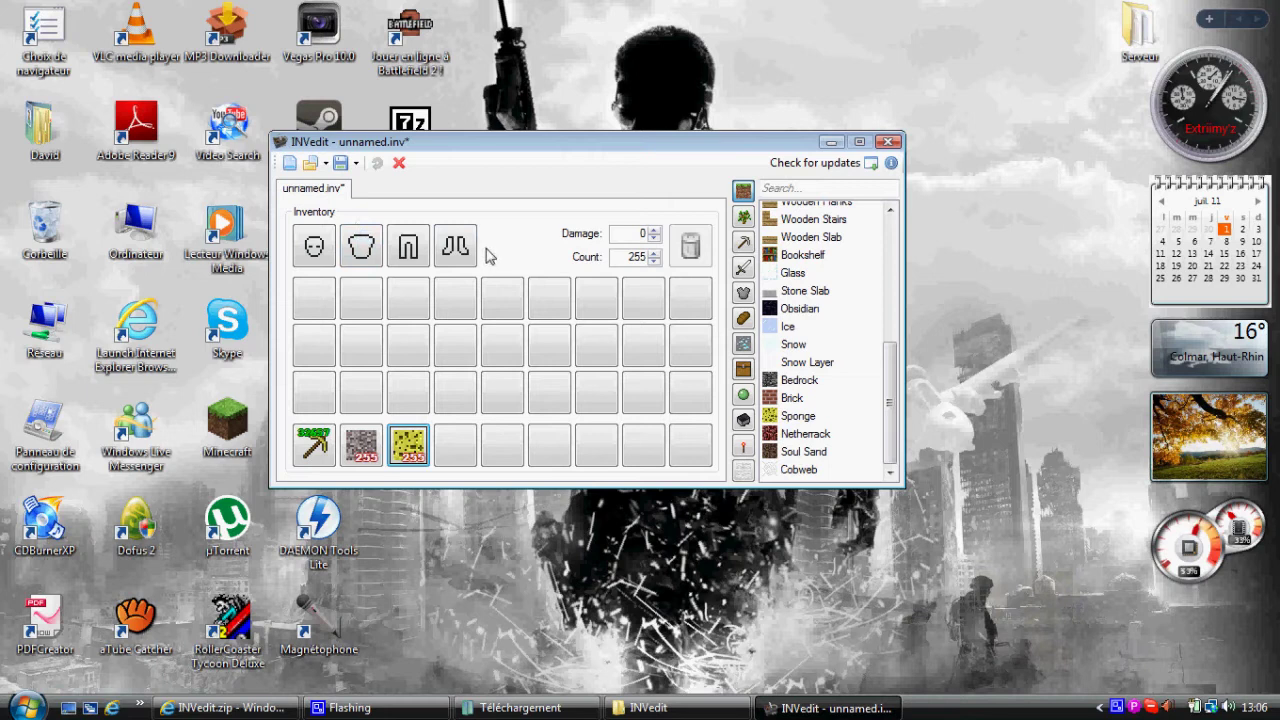
- Save the inventory to the Castle world and accept overwriting it
click(356, 164)
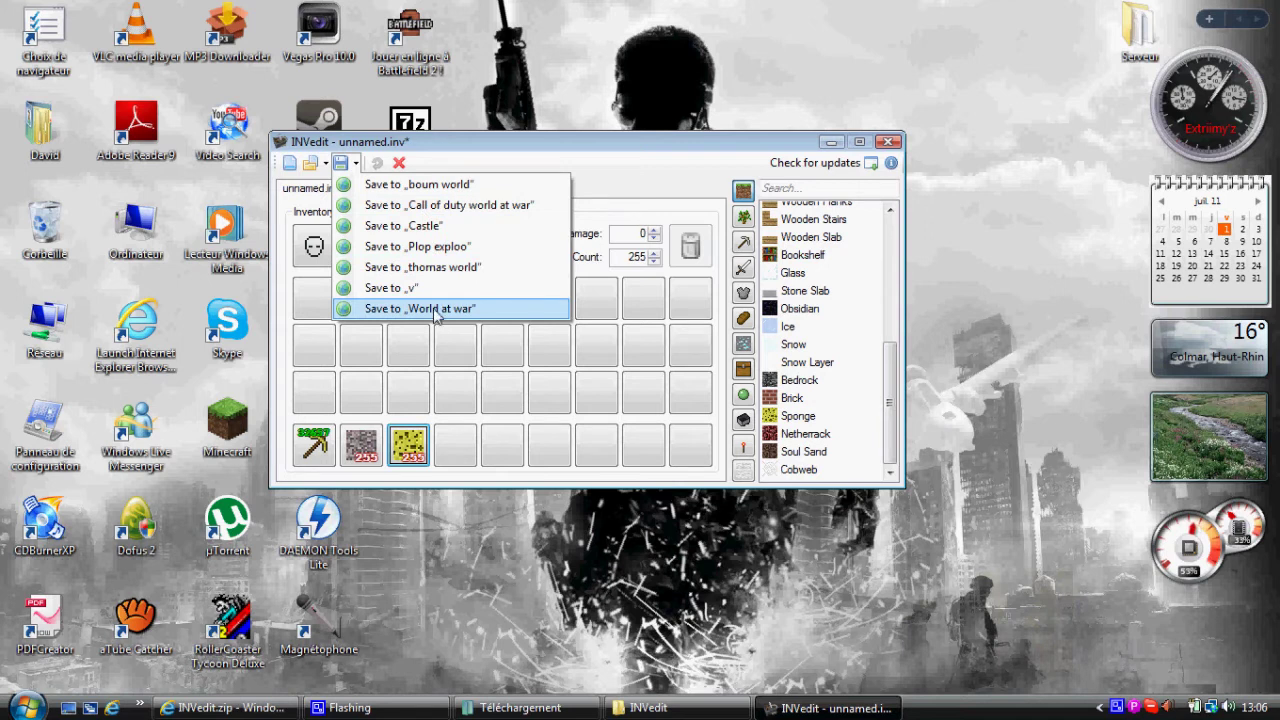
click(445, 231)
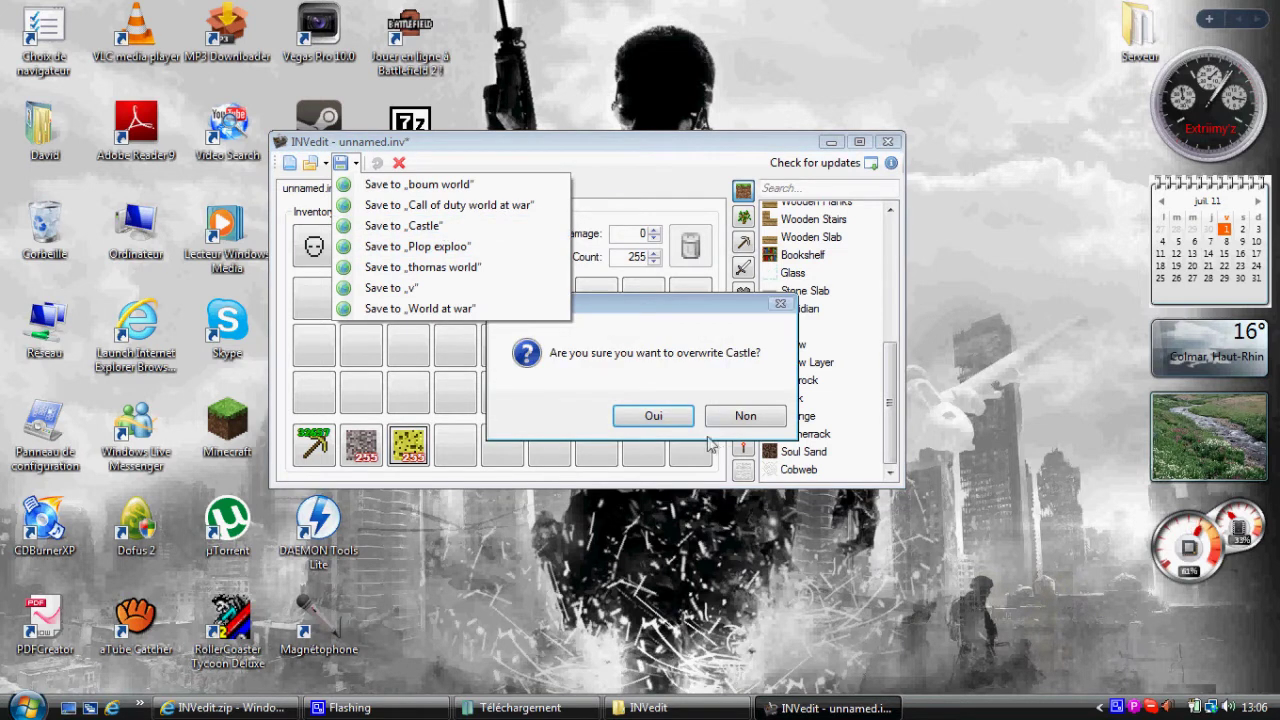
click(654, 419)
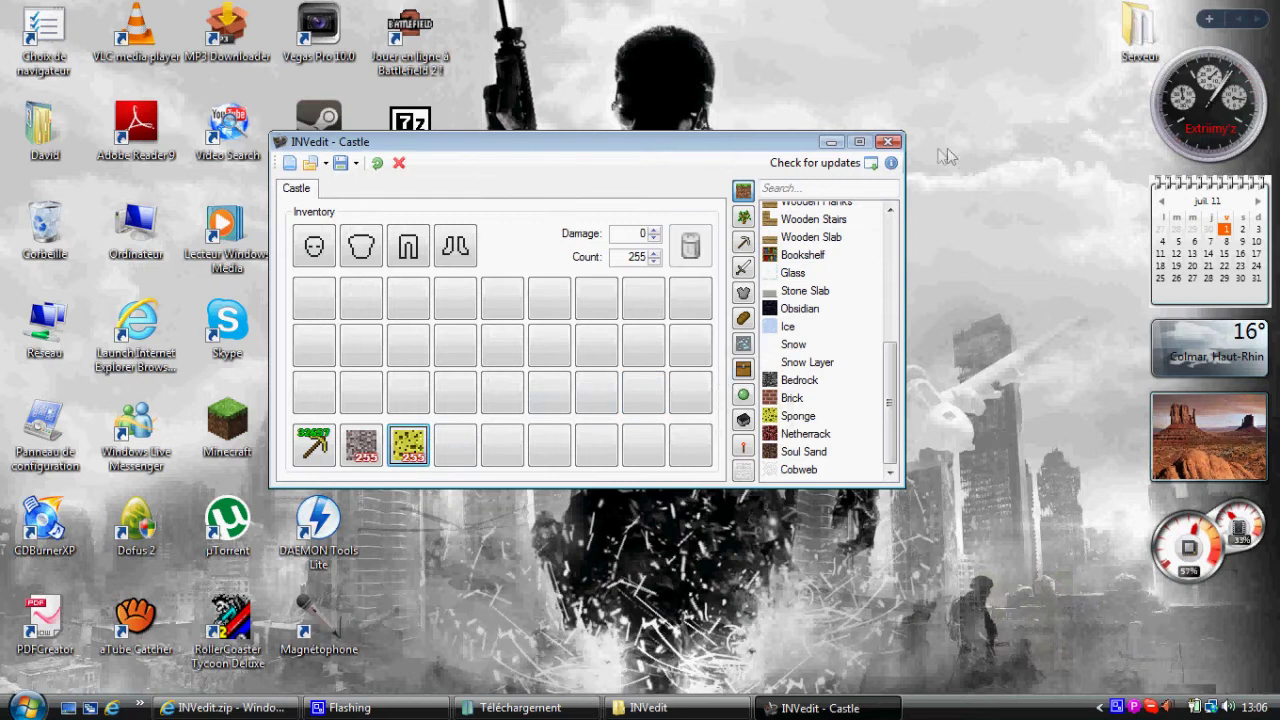
- Close the inventory editor and the open INVedit and Téléchargement folder windows
click(898, 143)
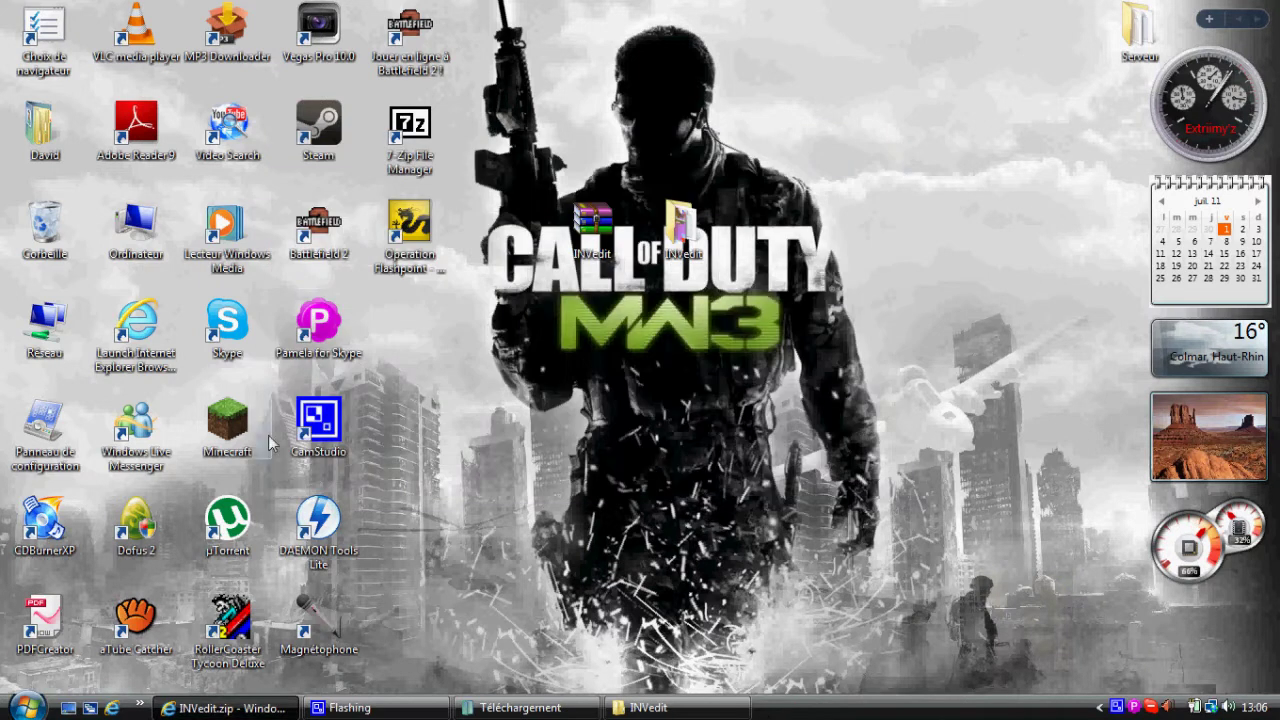
right_click(667, 708)
click(700, 708)
right_click(496, 708)
click(541, 708)
- Start the Minecraft launcher, maximize its window and log in with the remembered account
double_click(227, 425)
click(686, 368)
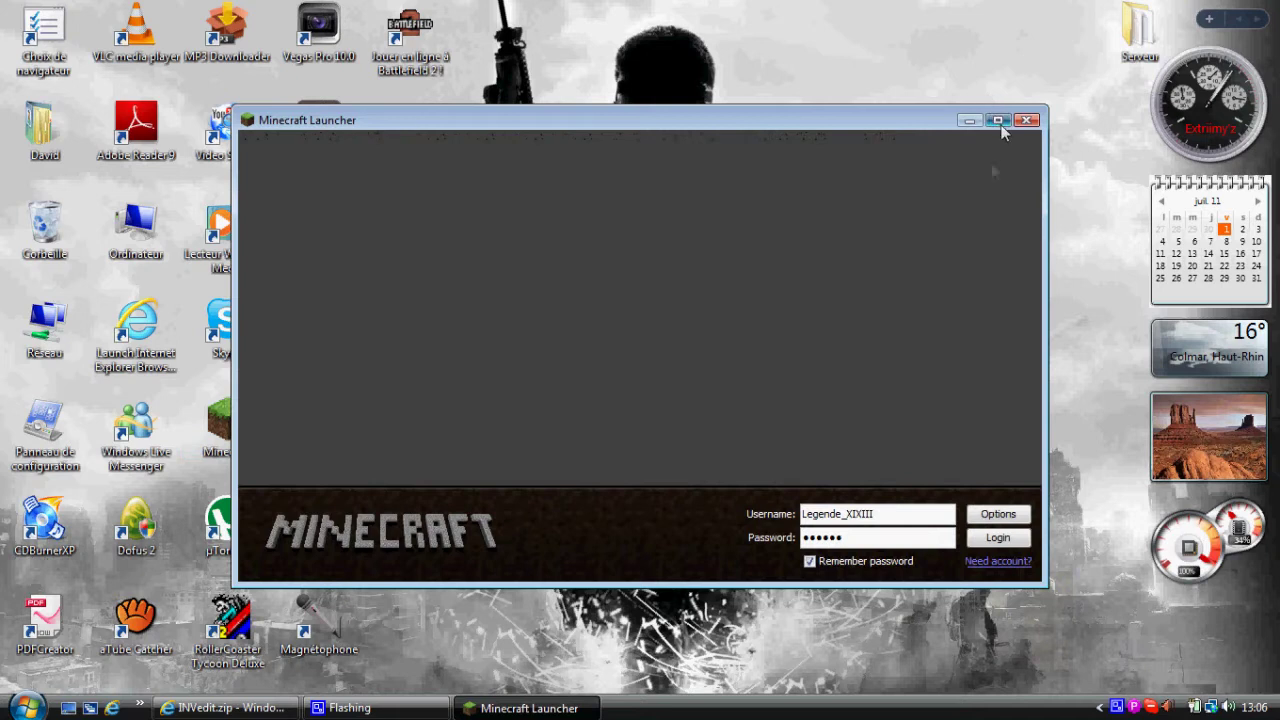
click(1000, 114)
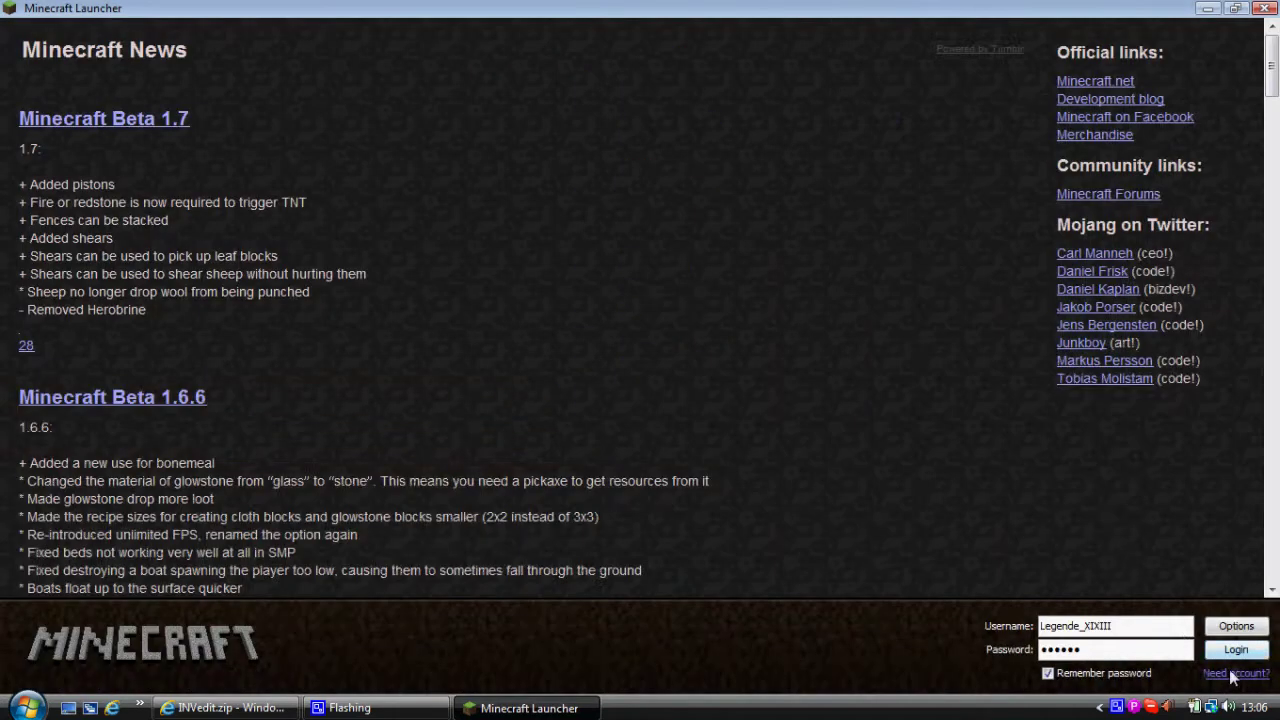
click(1216, 648)
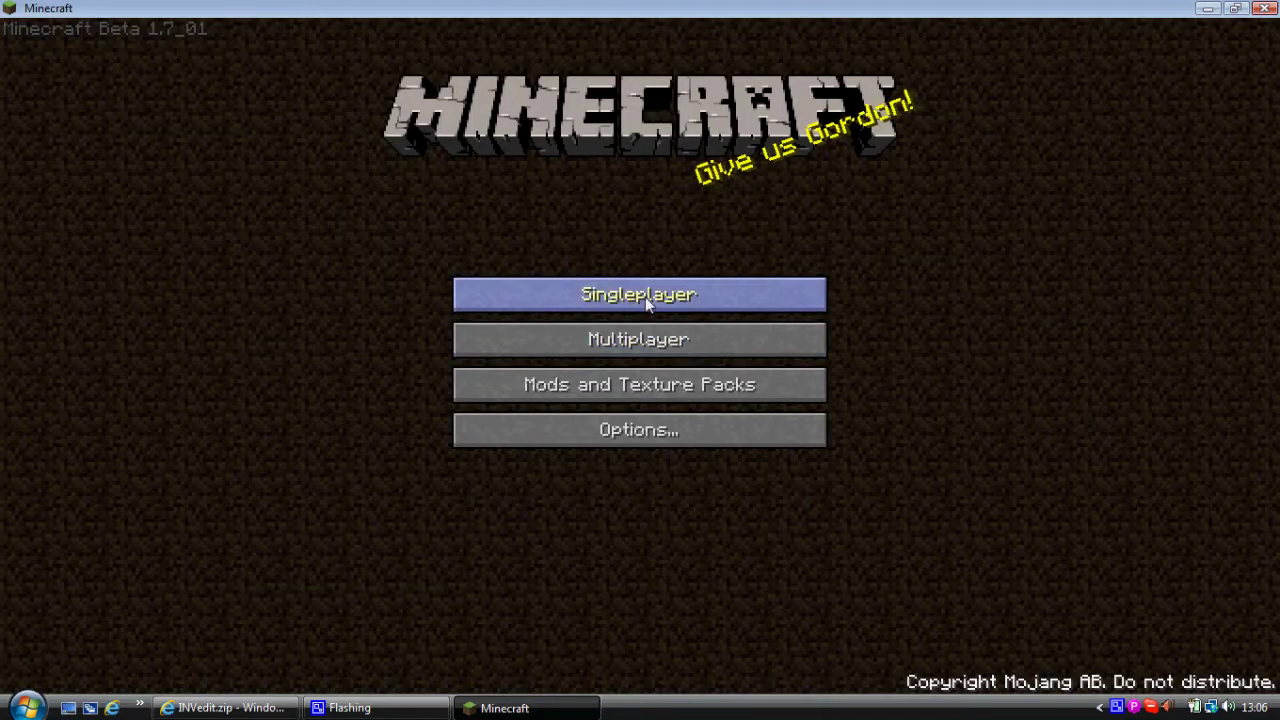
- Load the singleplayer world "play" stored in the Castle folder
click(645, 297)
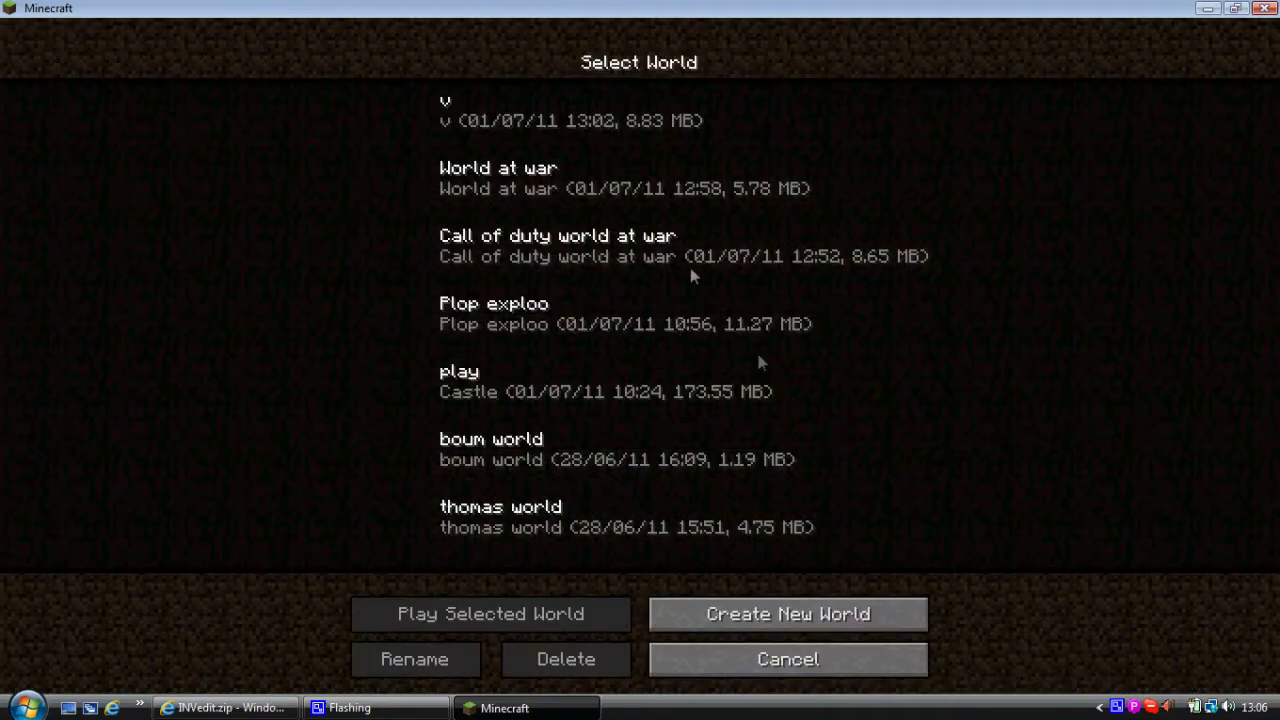
click(553, 172)
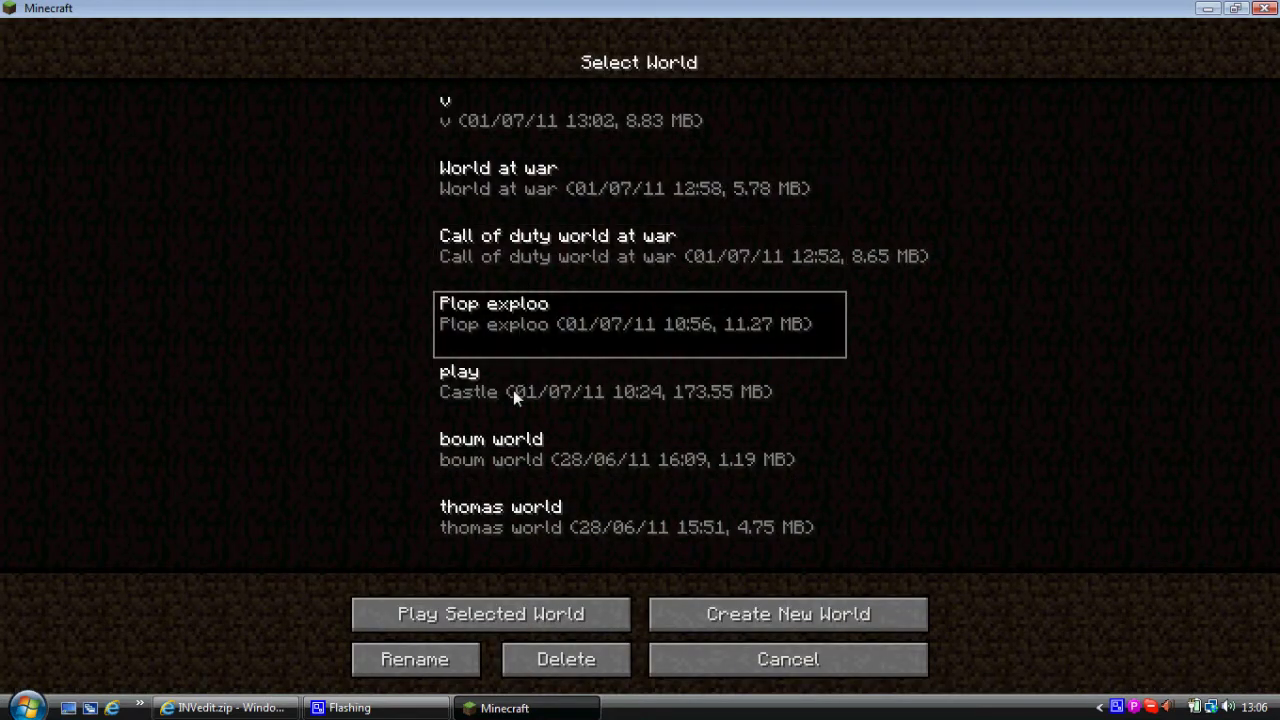
click(553, 610)
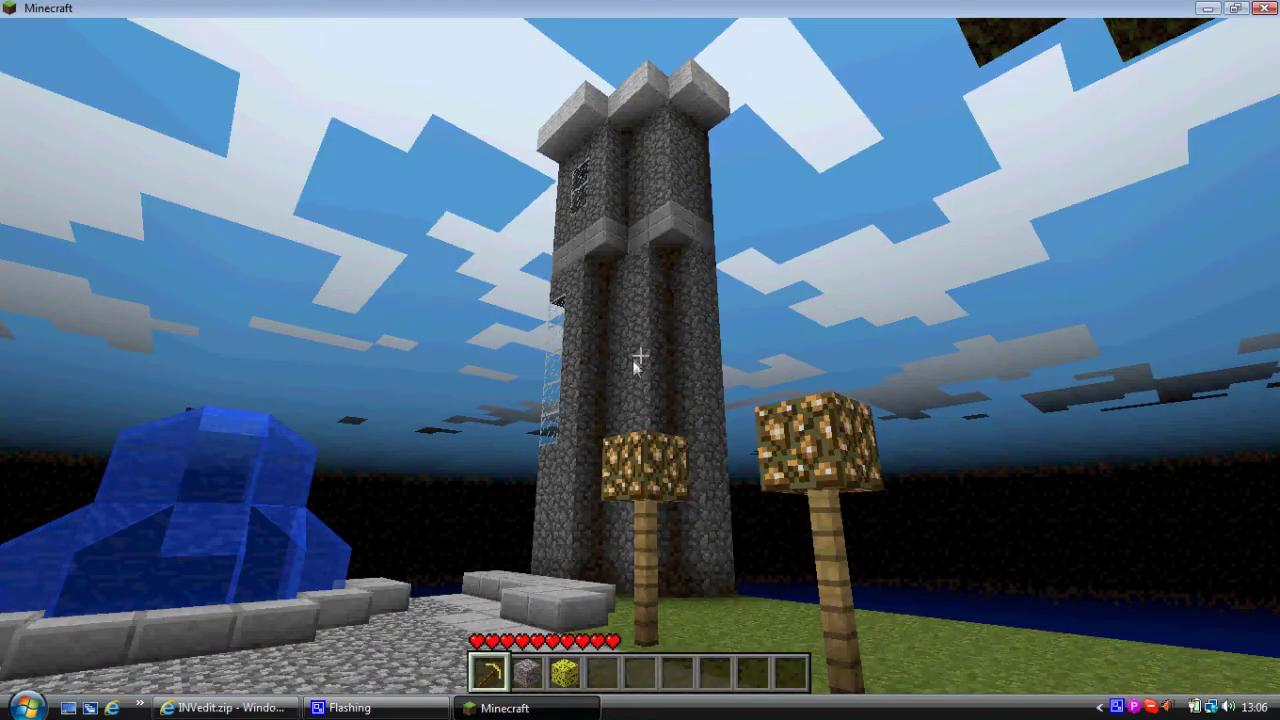
- Walk around the castle courtyard and check the golden pickaxe, gravel and sponge in the hotbar and inventory
key(w)
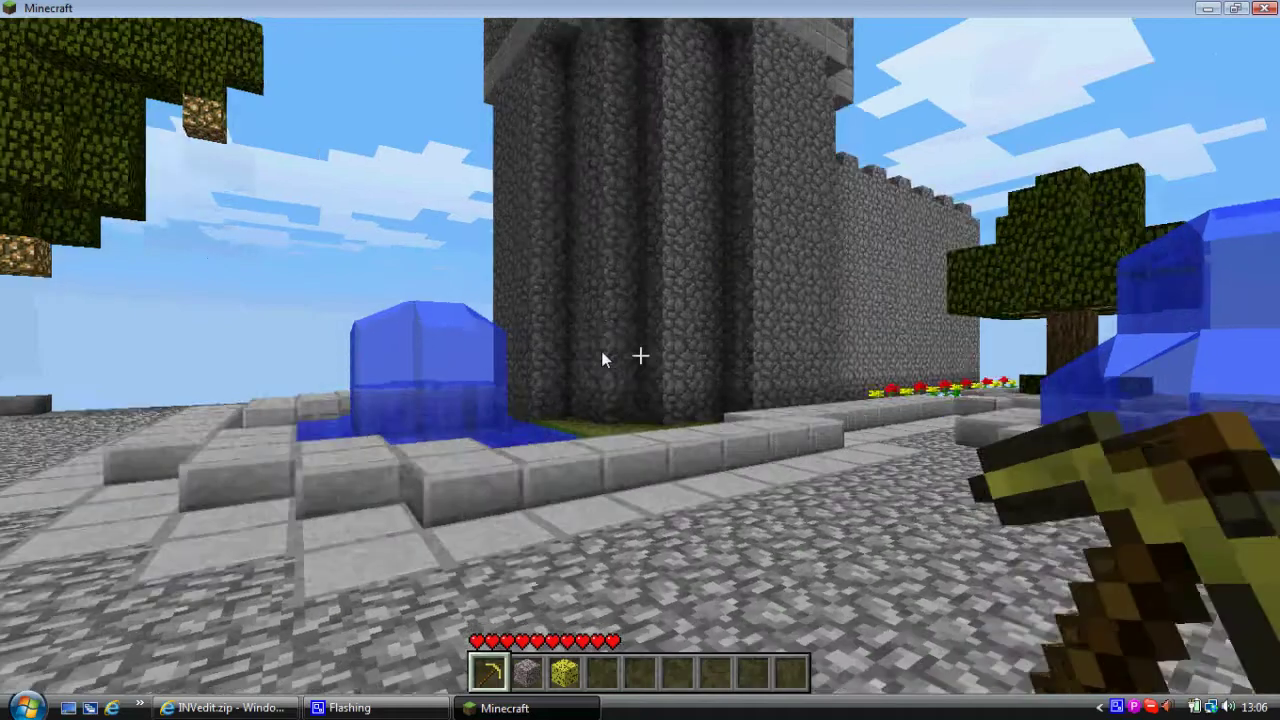
key(s)
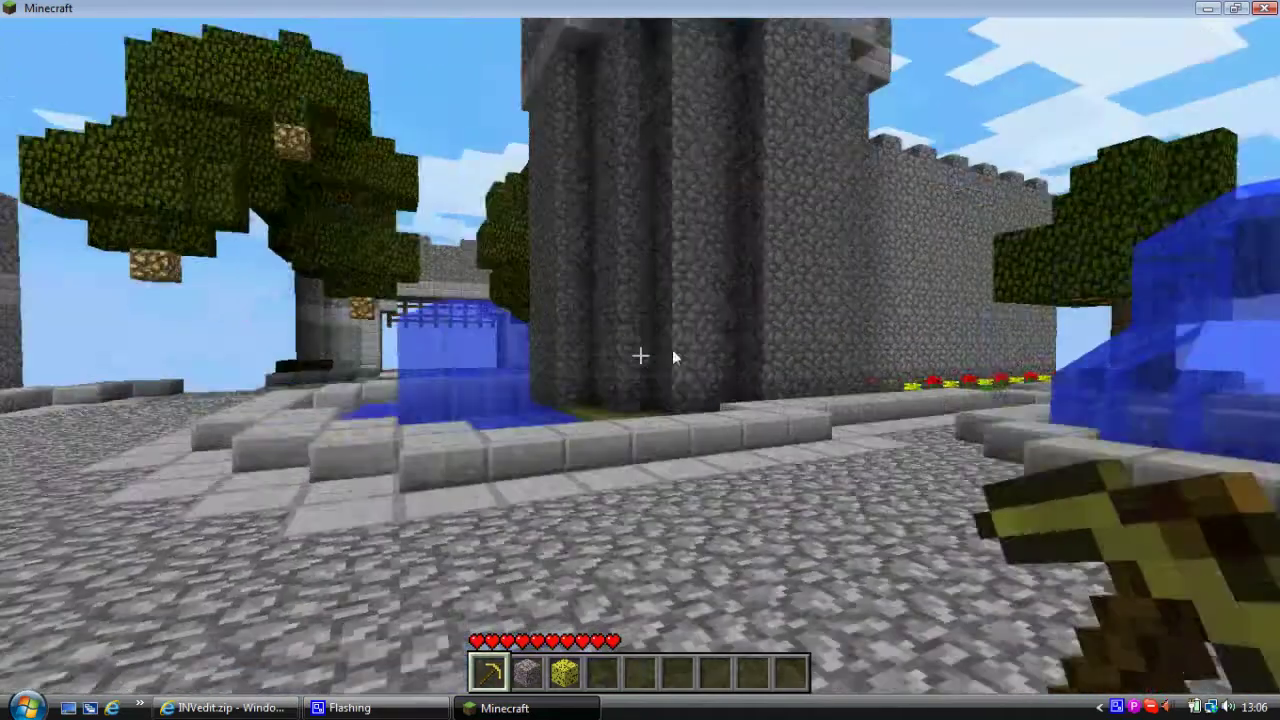
scroll(641, 358, down, 1)
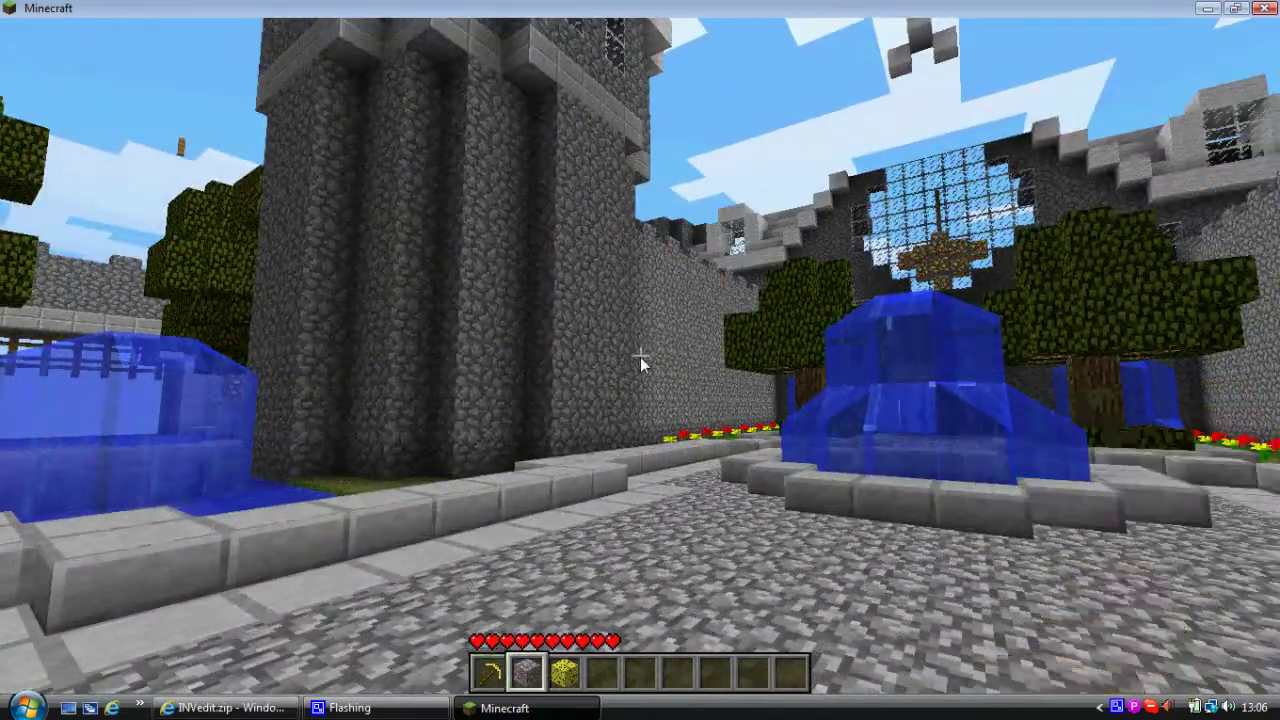
key(3)
key(1)
key(e)
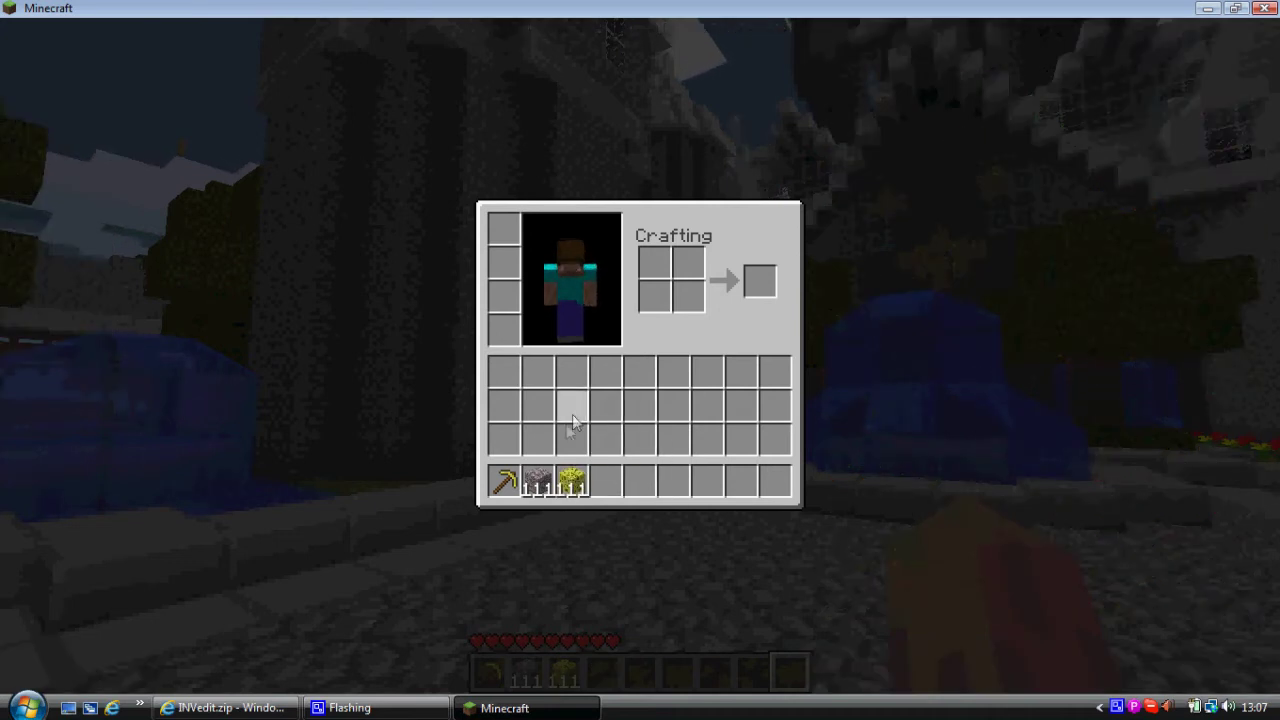
key(e)
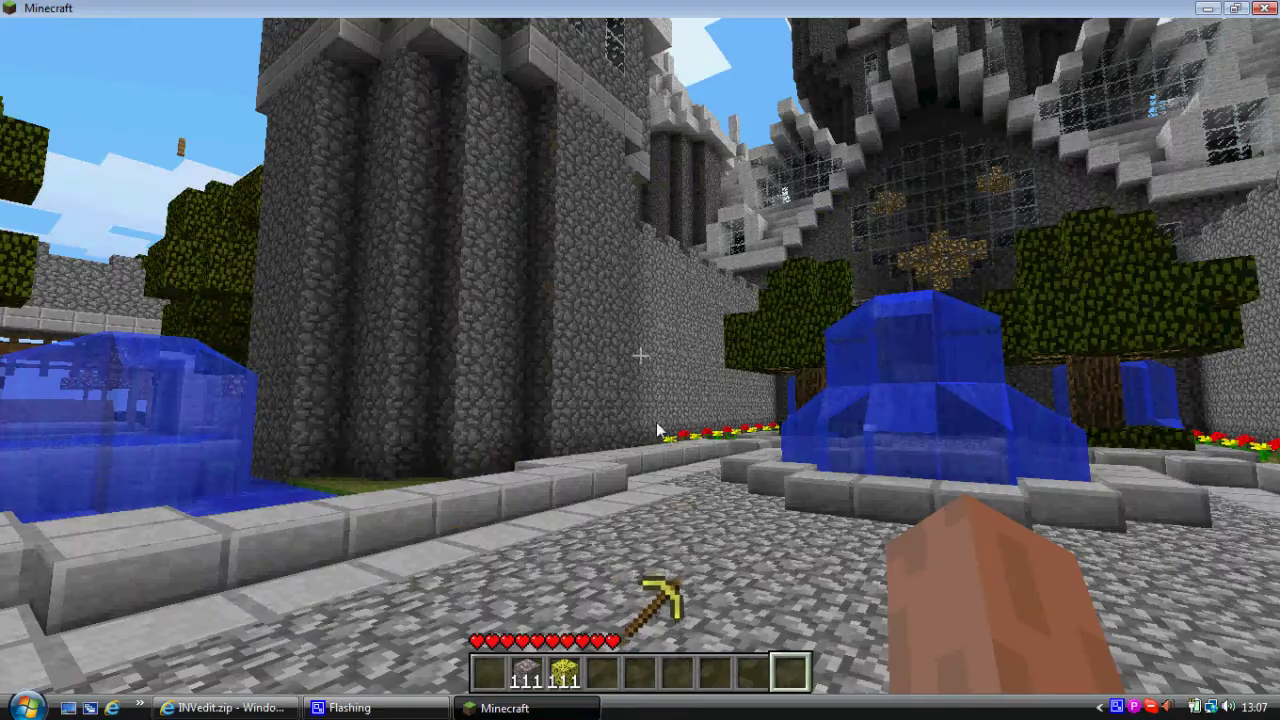
- Pick up the dropped golden pickaxe and carry it in hand to the castle's cobblestone wall
key(w)
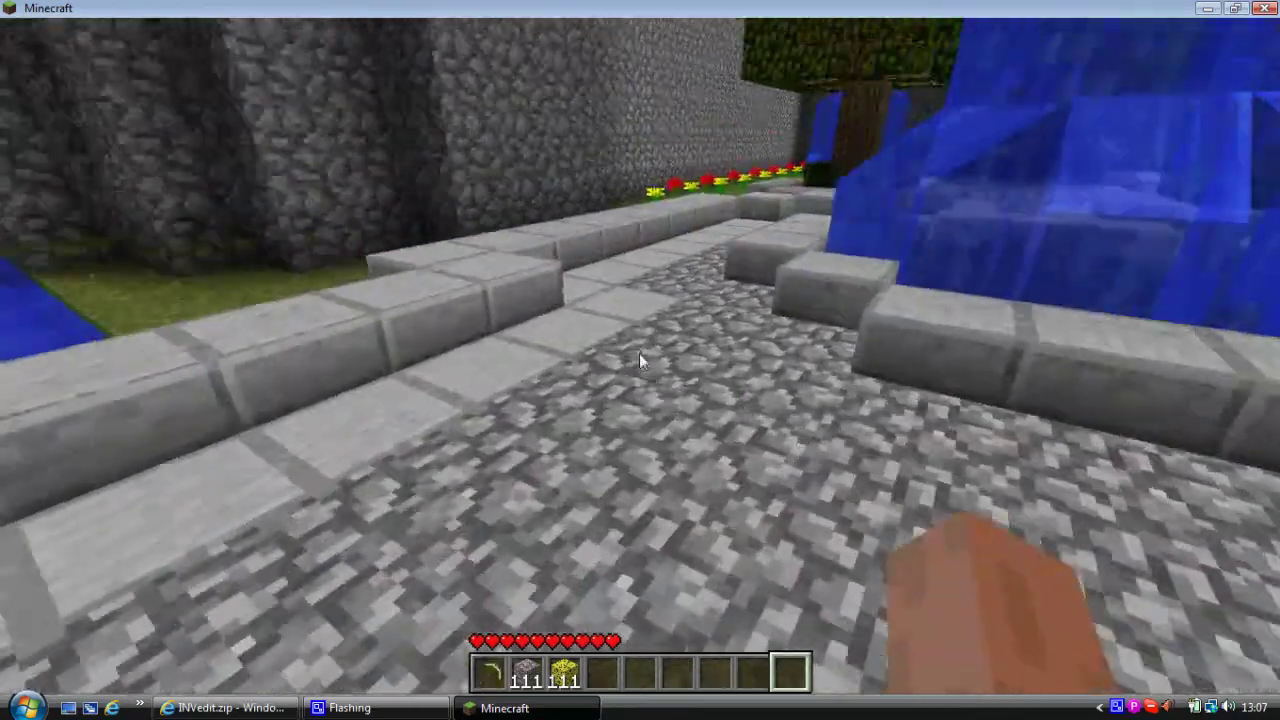
key(1)
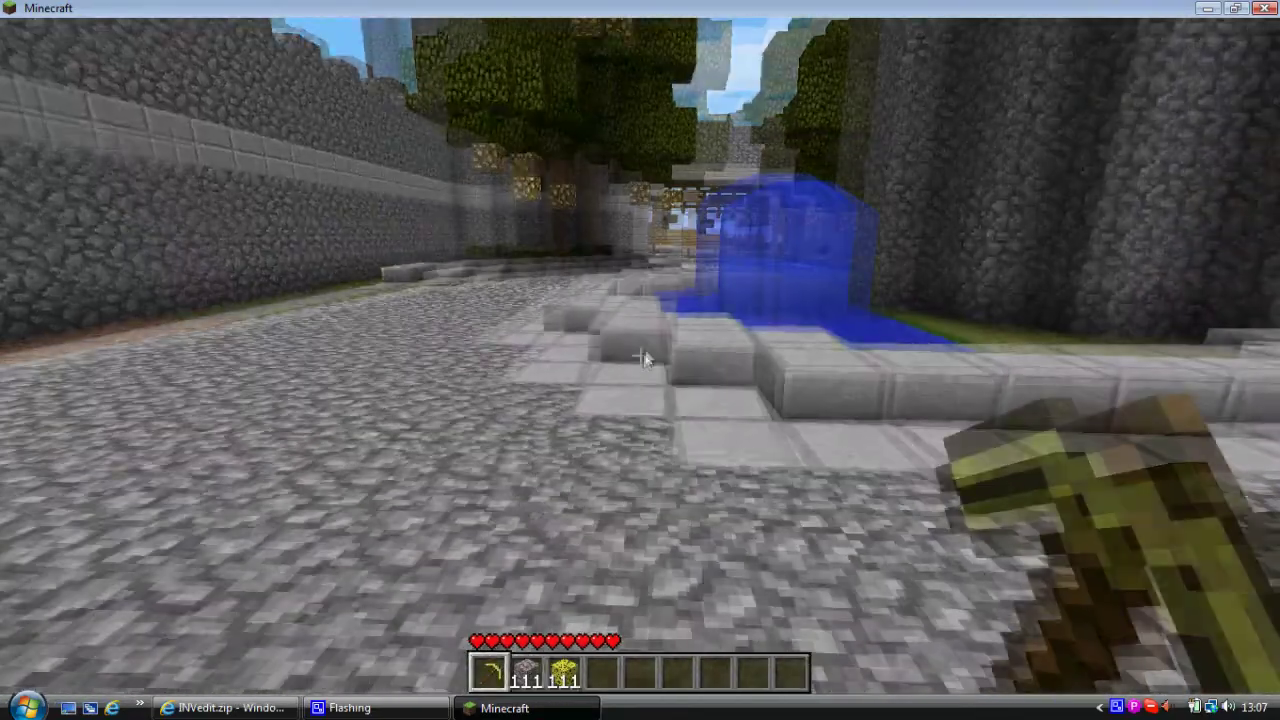
key(w)
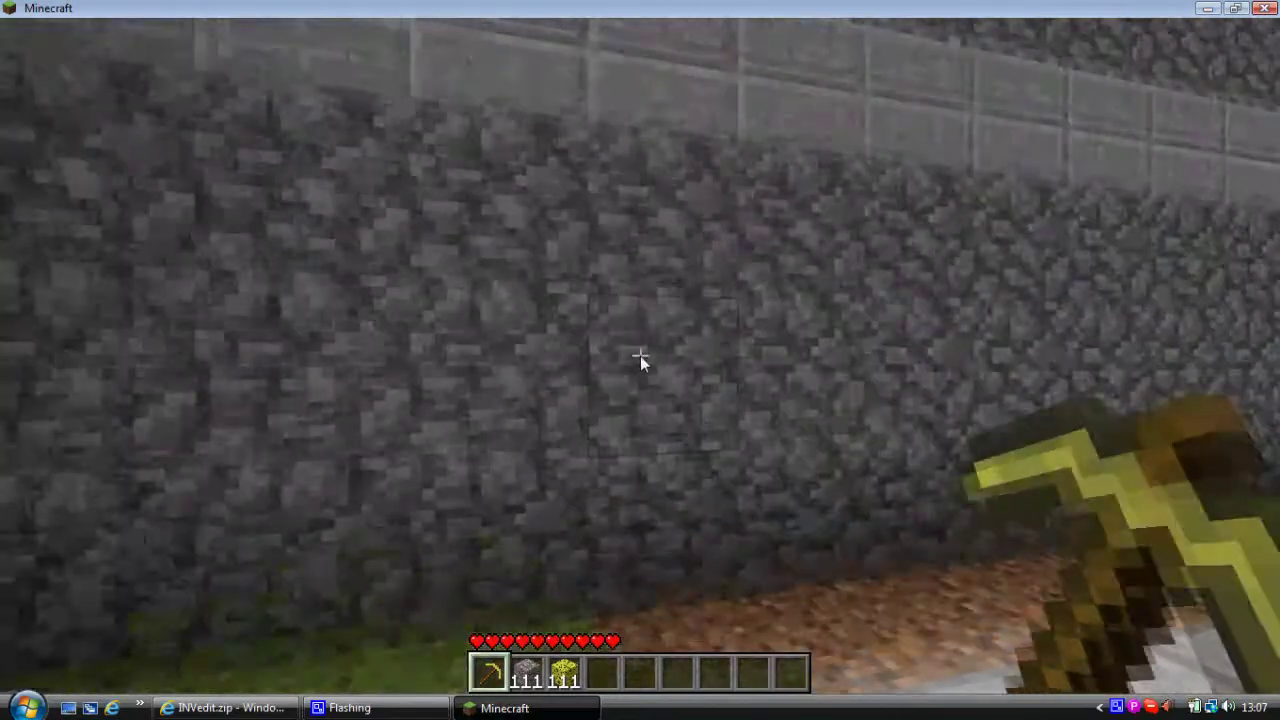
- Mine a cavity into the castle's cobblestone wall with the golden pickaxe and back out onto the path
click(641, 362)
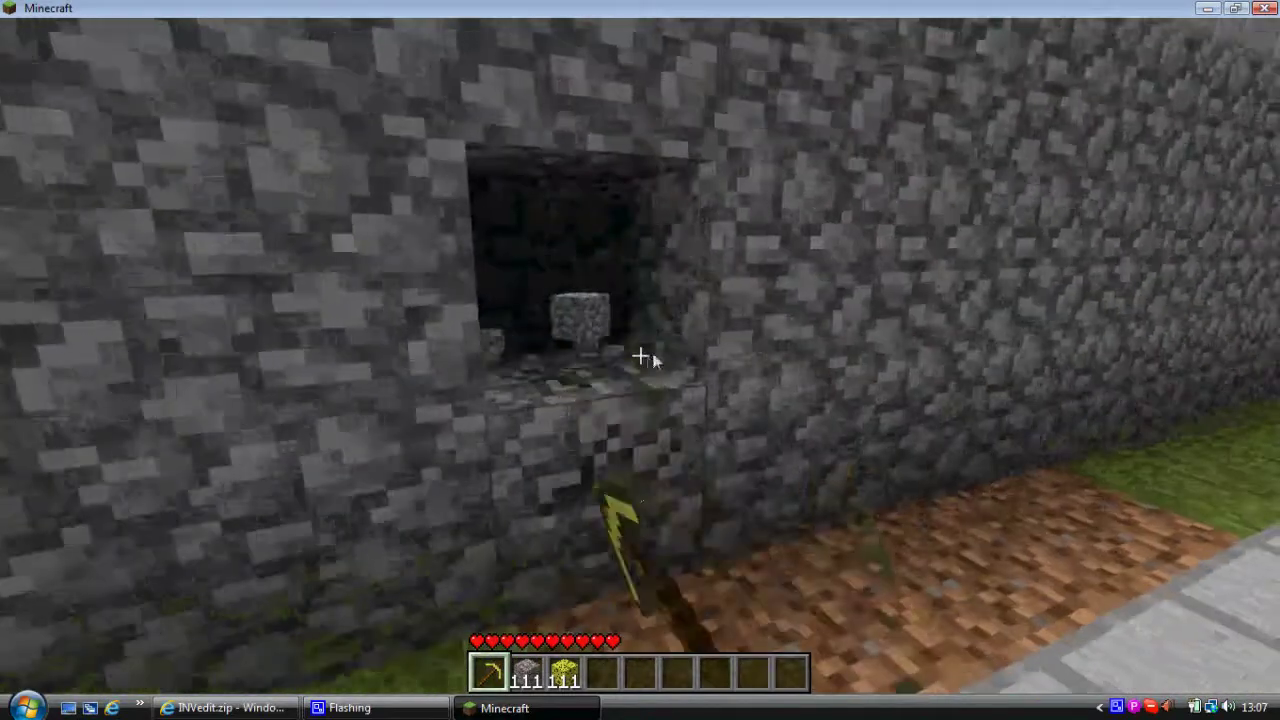
click(648, 356)
key(w)
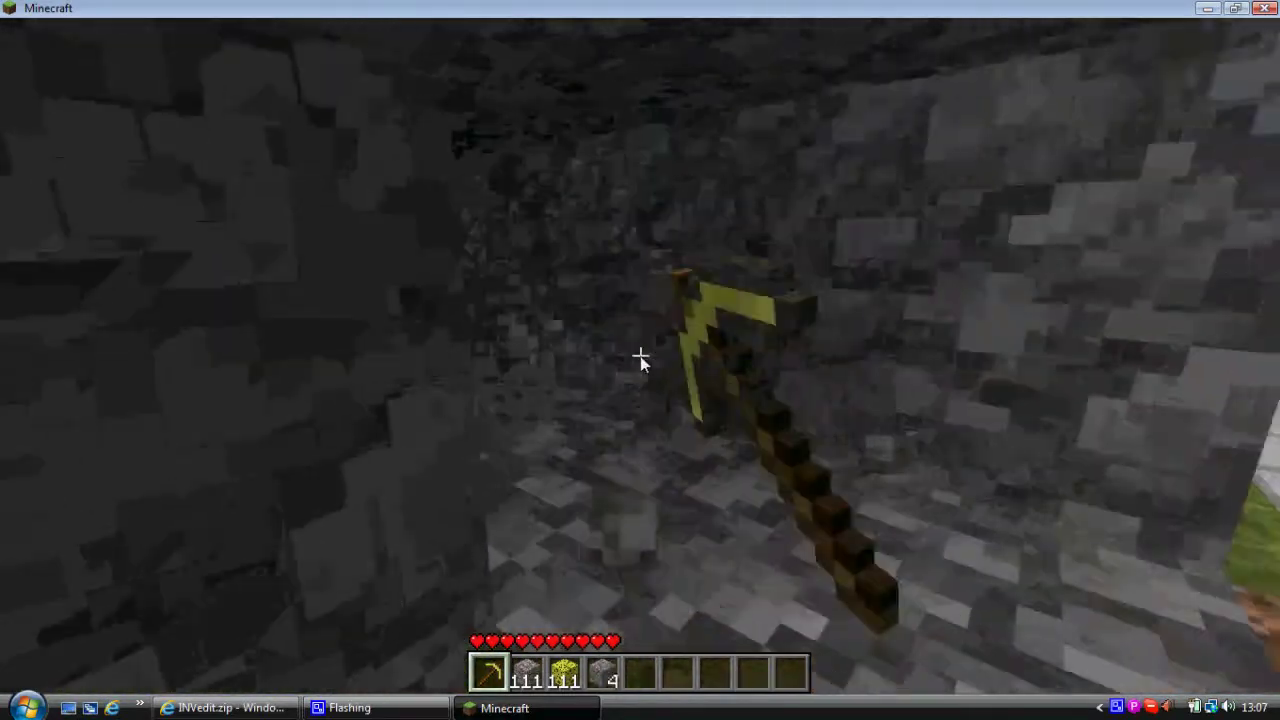
click(641, 360)
key(w)
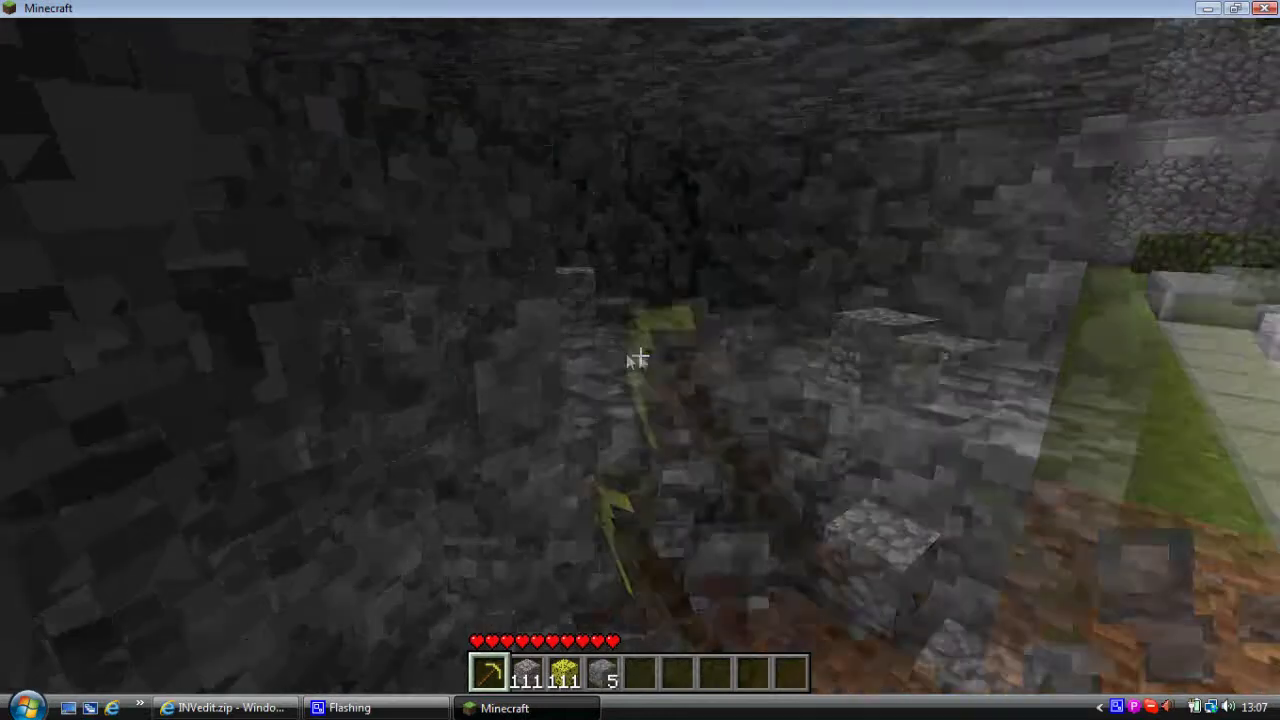
click(641, 358)
key(w)
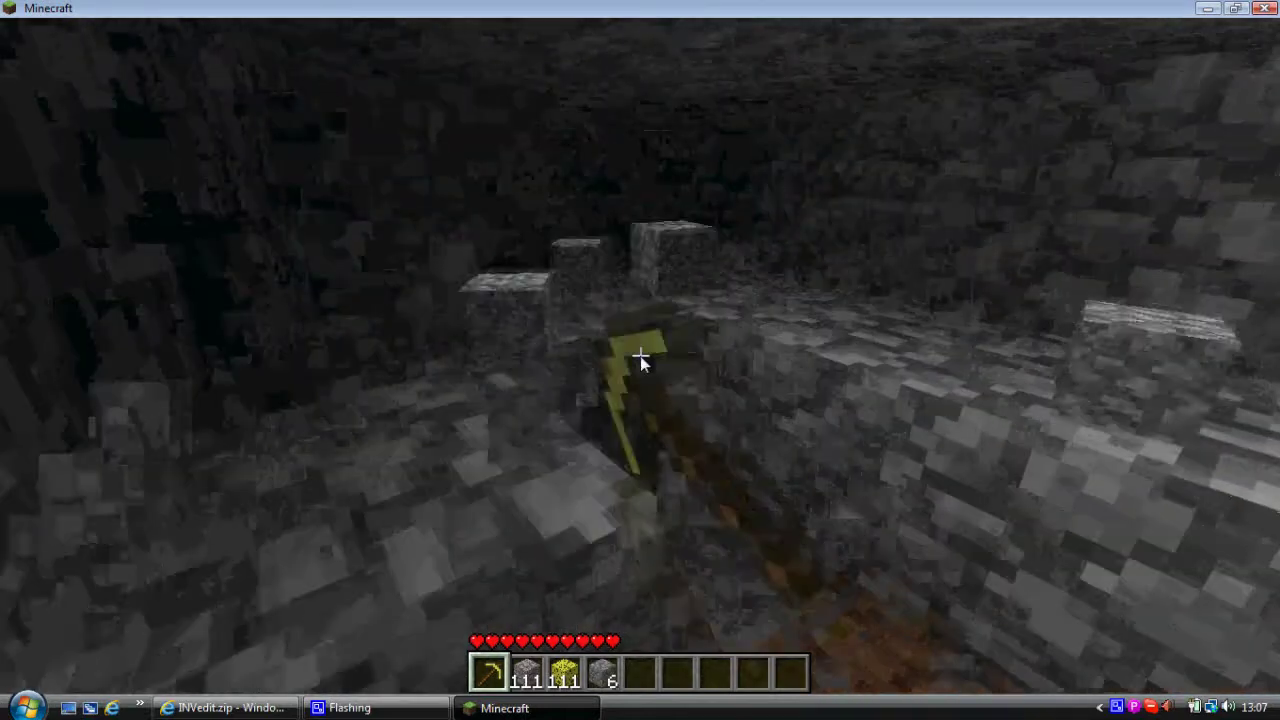
click(643, 360)
key(w)
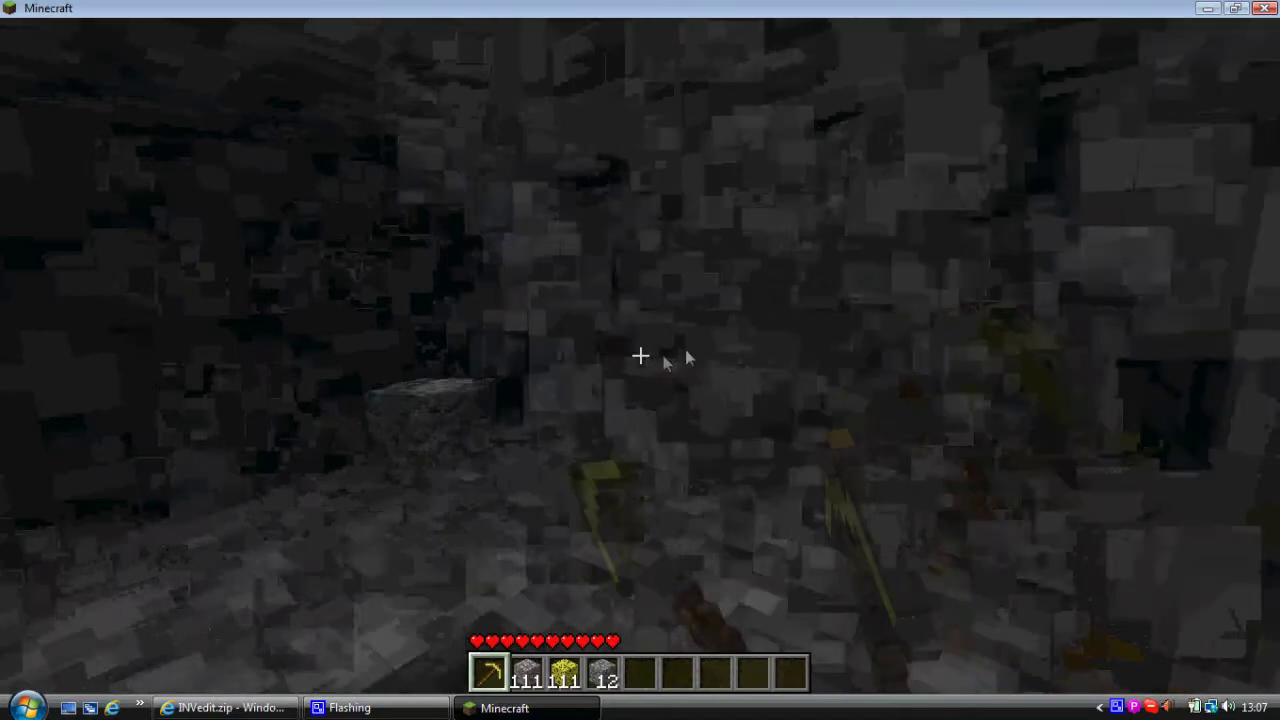
click(641, 356)
key(s)
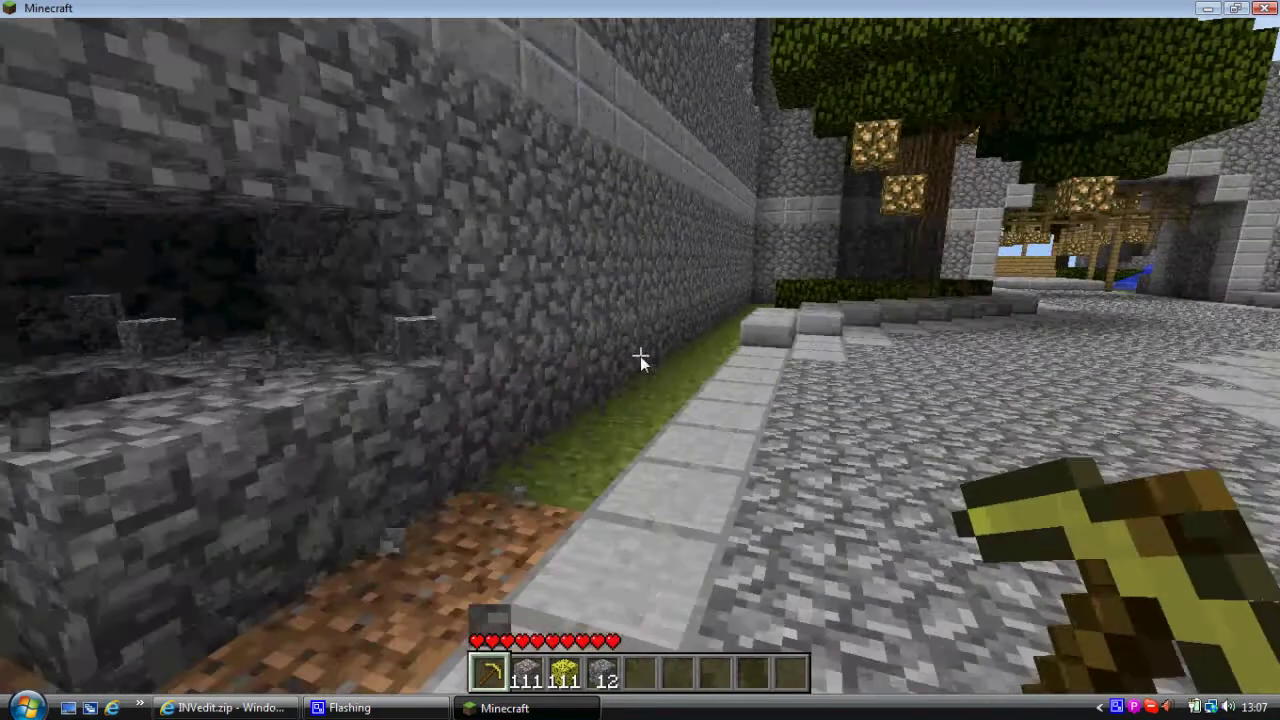
click(640, 360)
- Add a diamond pickaxe from the TooManyItems list to the fifth hotbar slot and equip it at the cobblestone wall
key(e)
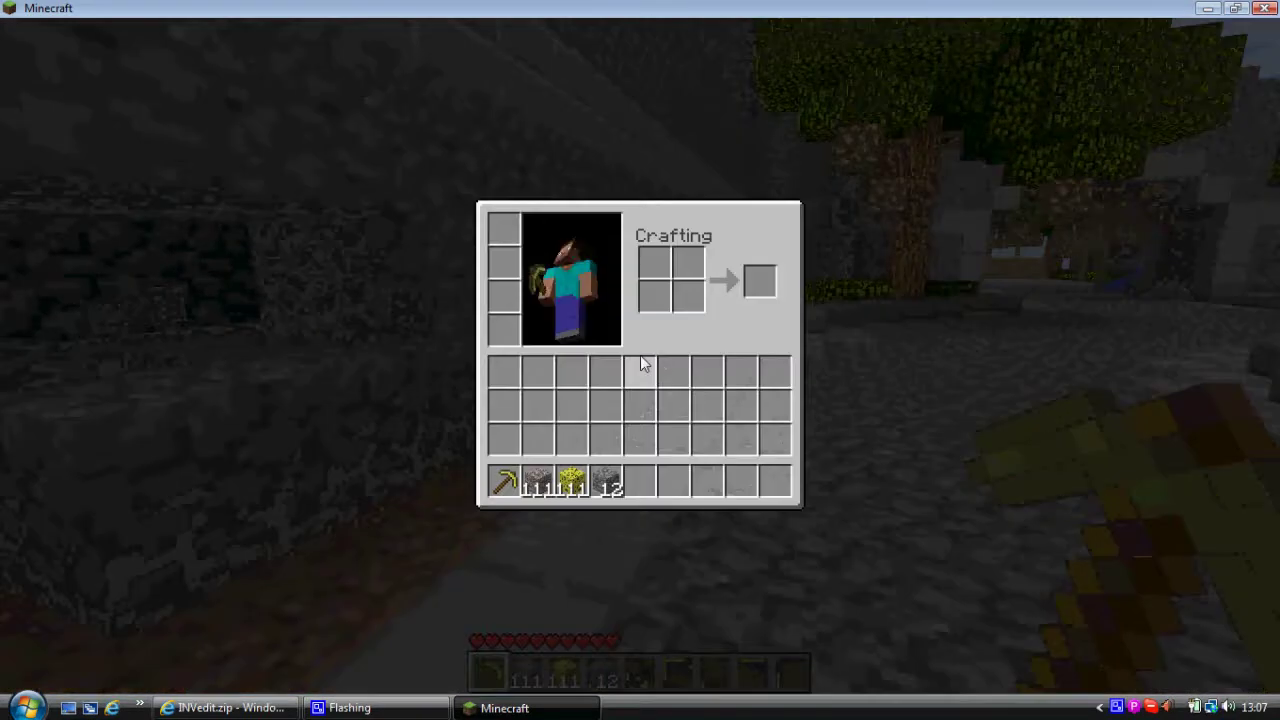
key(o)
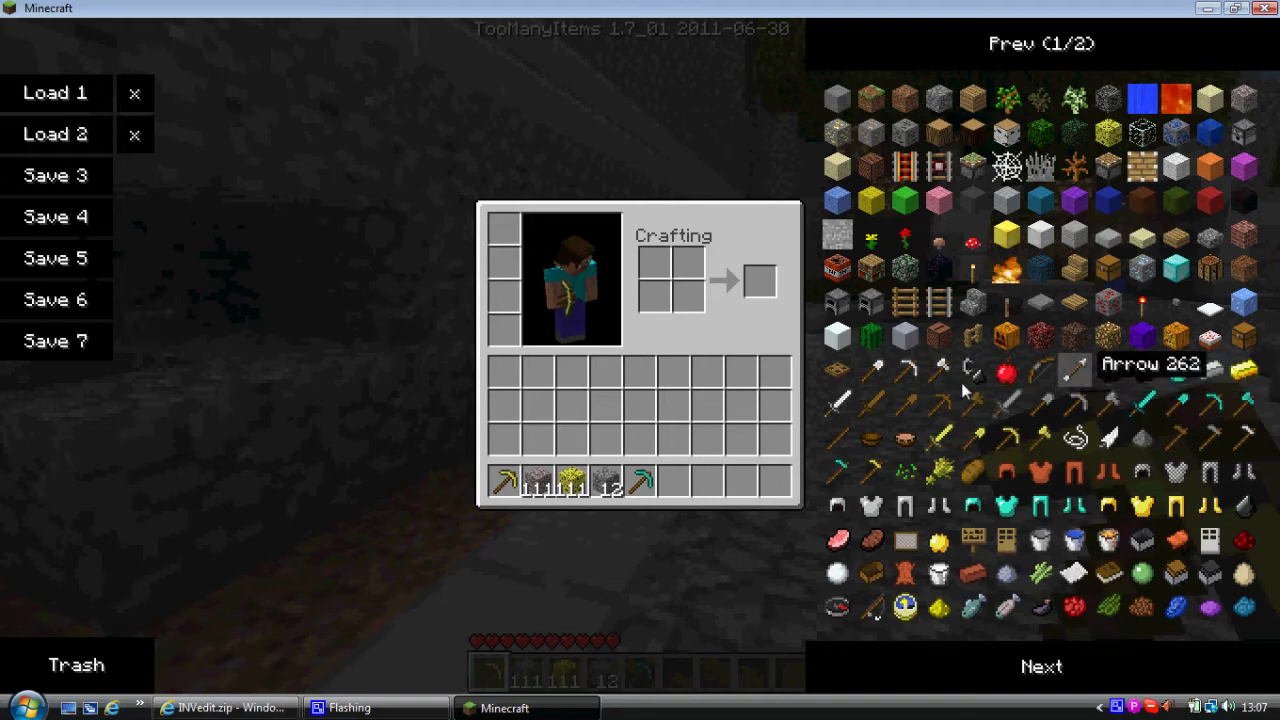
key(e)
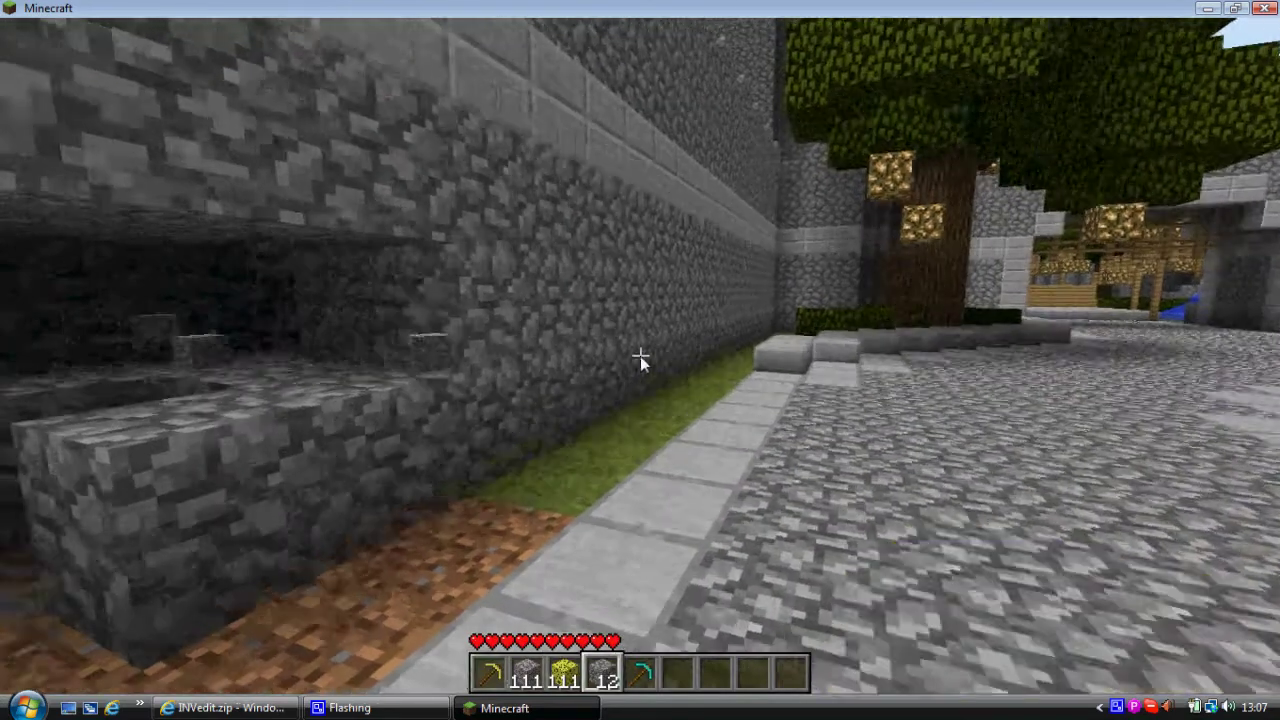
key(5)
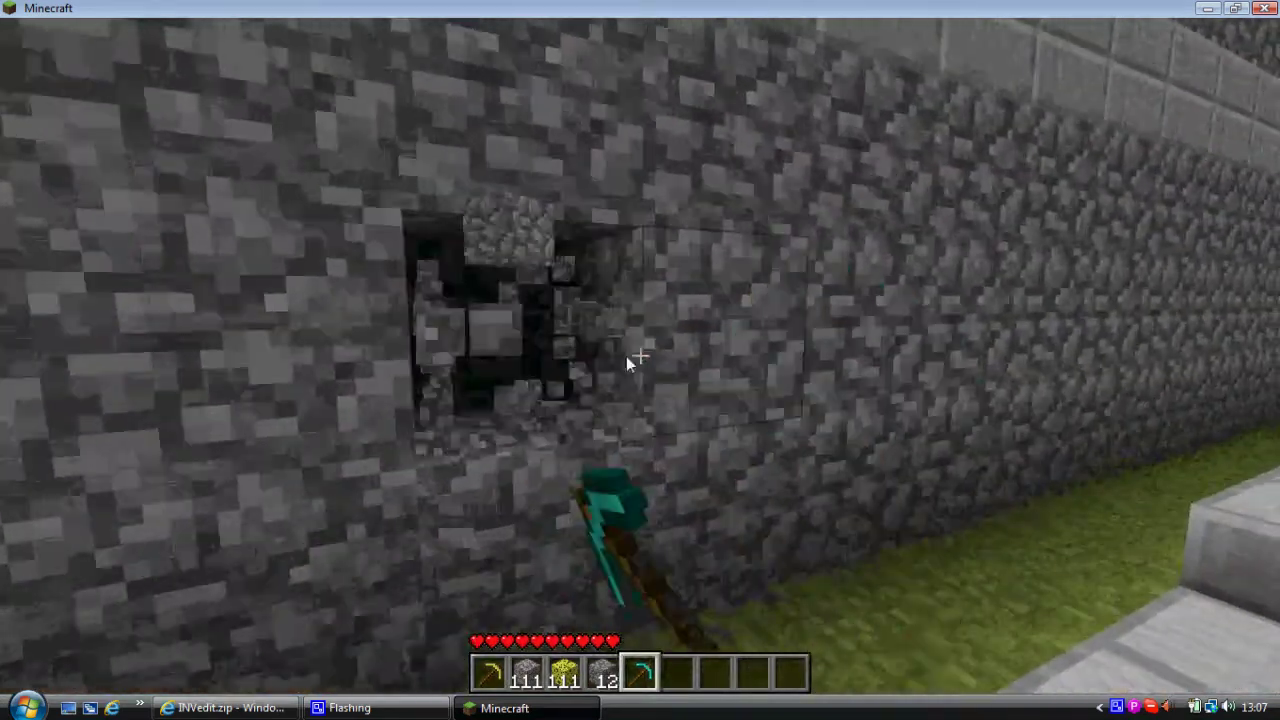